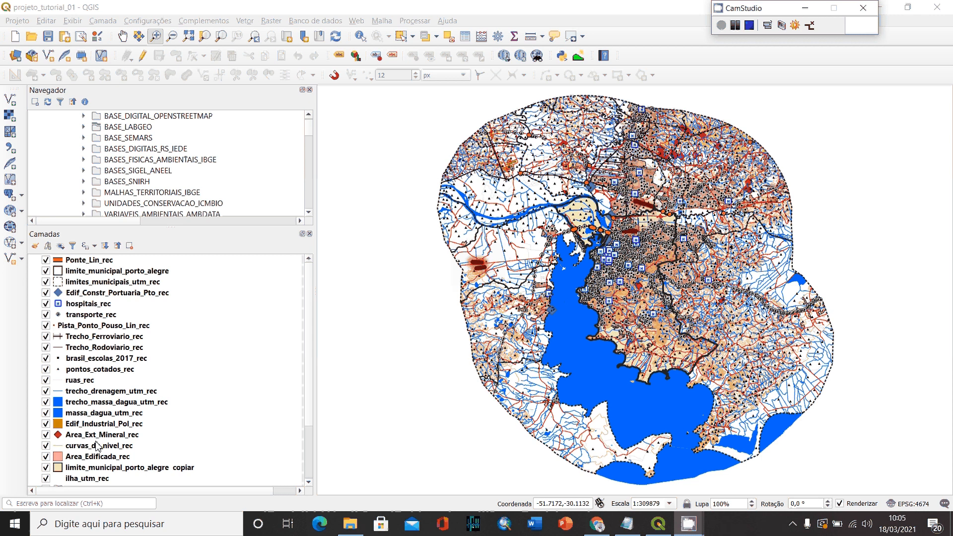
# - Hide the layers from ilha_utm_rec up to trecho_drenagem_utm_rec, leaving curvas_de_nivel_rec switched on
pyautogui.scroll(-1, 97, 446)
pyautogui.scroll(1, 51, 484)
pyautogui.click(47, 479)
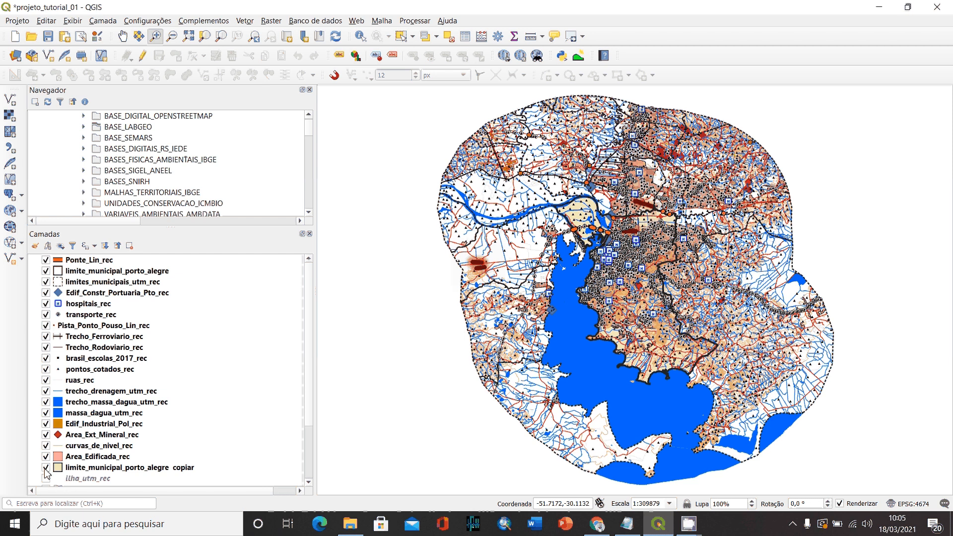
pyautogui.click(45, 467)
pyautogui.click(46, 456)
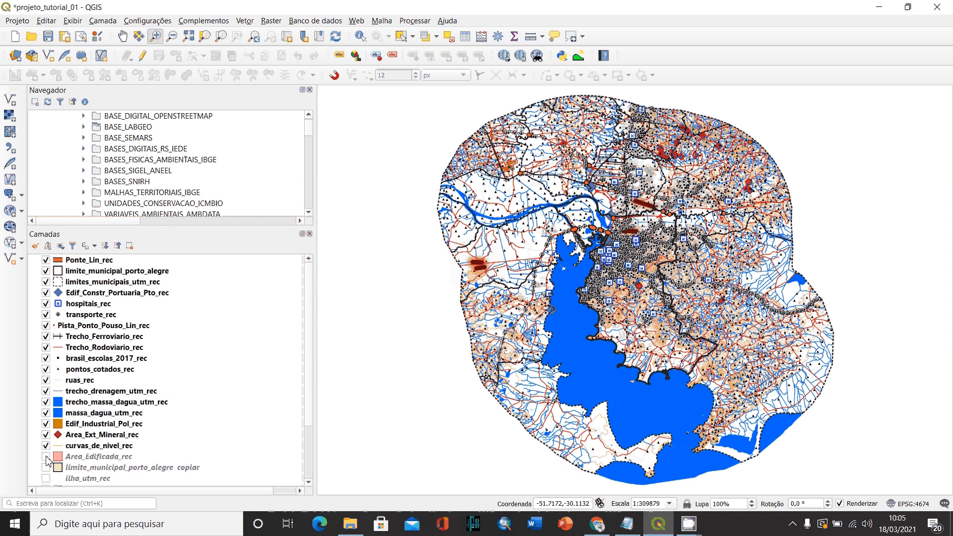
pyautogui.click(45, 435)
pyautogui.click(45, 424)
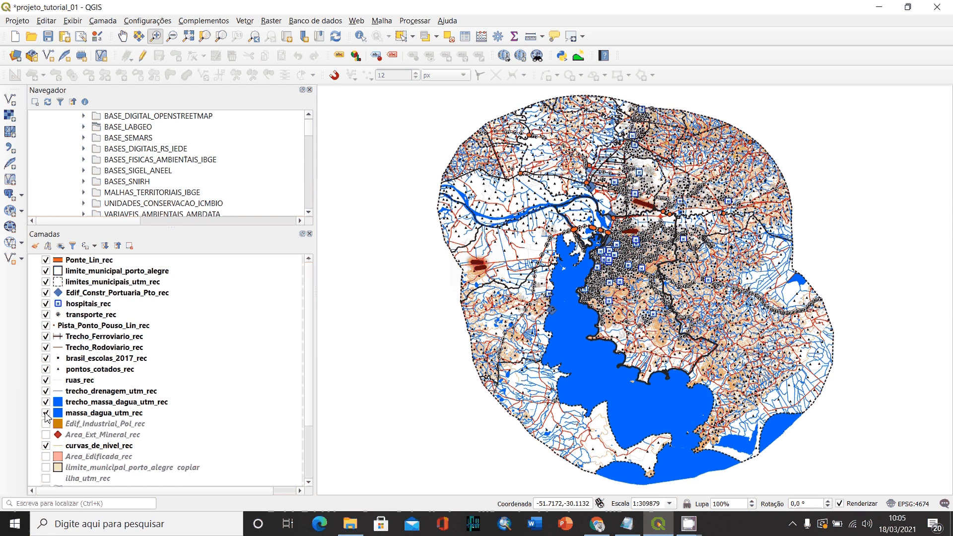
pyautogui.click(46, 413)
pyautogui.click(46, 403)
pyautogui.click(46, 391)
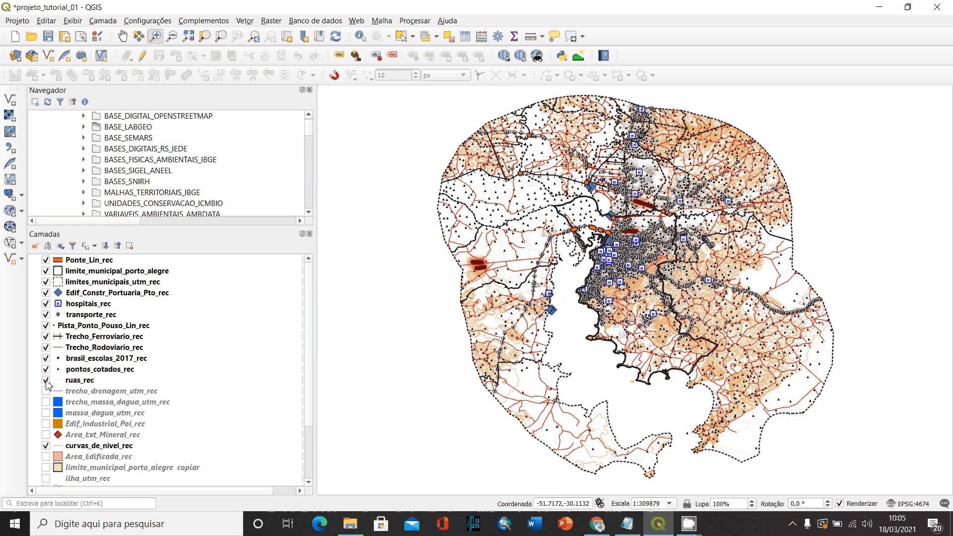
# - Hide the layers from ruas_rec up to Ponte_Lin_rec, leaving pontos_cotados_rec and the two municipal limit layers switched on
pyautogui.click(46, 381)
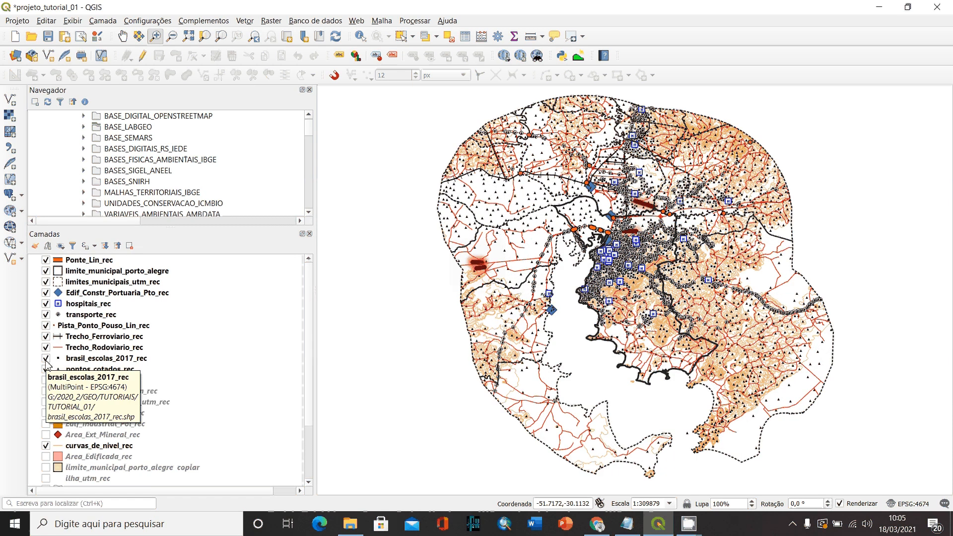
pyautogui.click(46, 358)
pyautogui.click(46, 347)
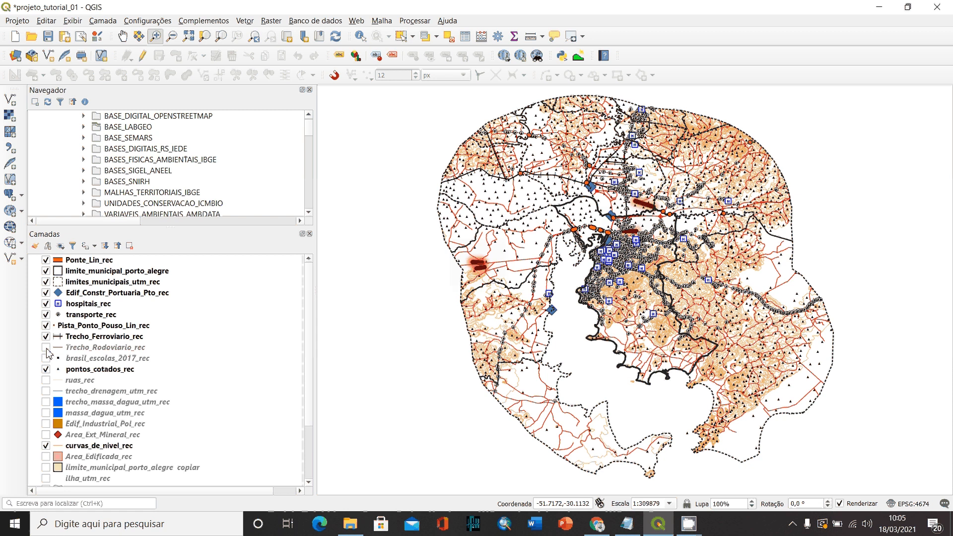
pyautogui.click(45, 337)
pyautogui.click(46, 325)
pyautogui.click(45, 314)
pyautogui.click(46, 303)
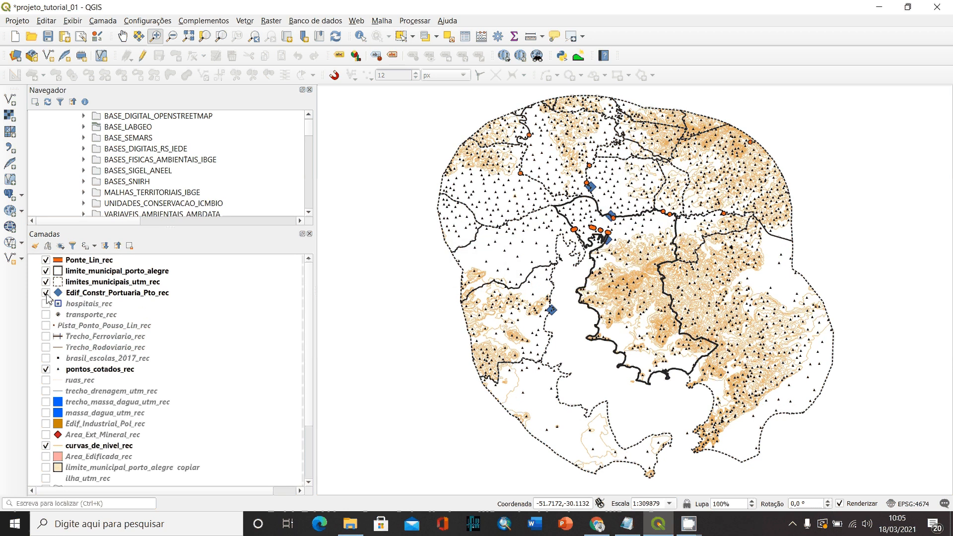
pyautogui.click(45, 292)
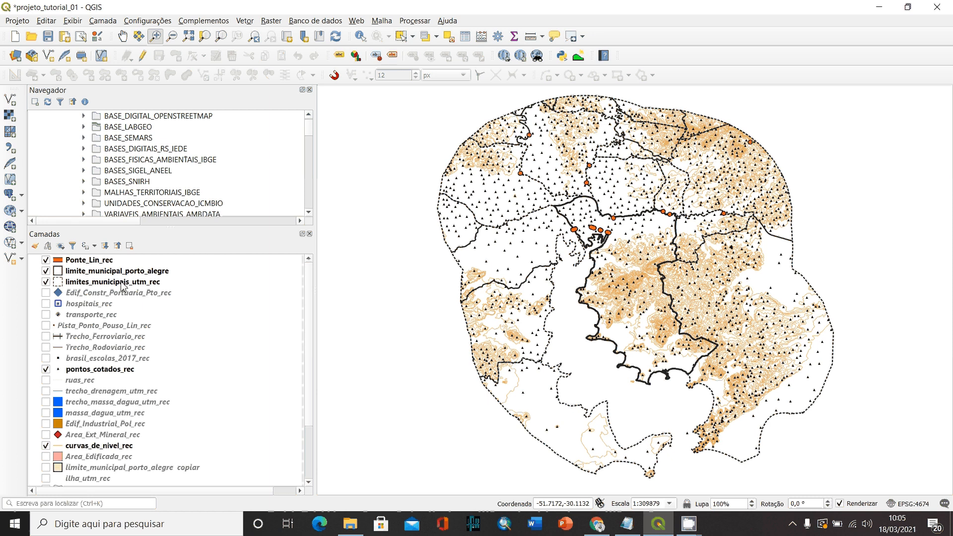
pyautogui.click(46, 260)
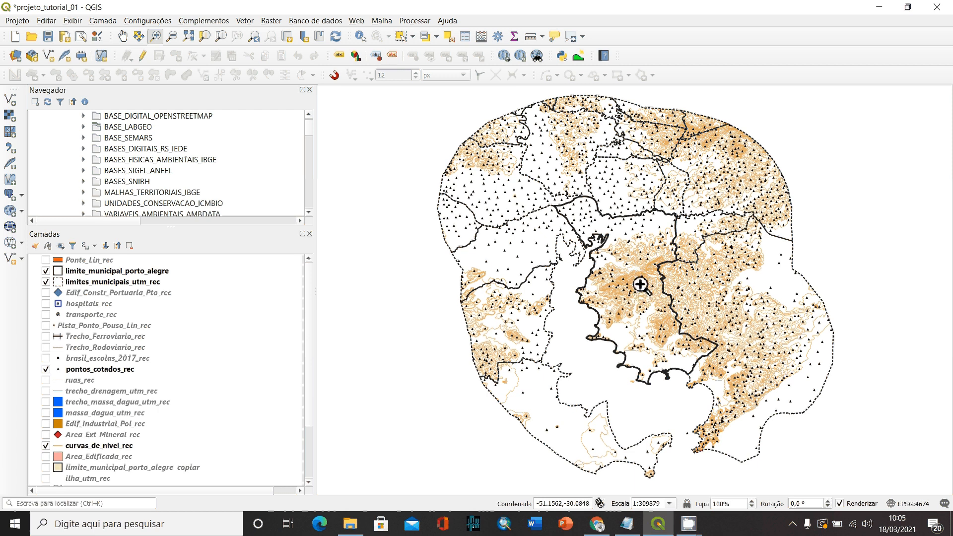
# - Open the Interpolação TIN tool from the Interpolation group of the processing toolbox
pyautogui.click(118, 371)
pyautogui.click(119, 446)
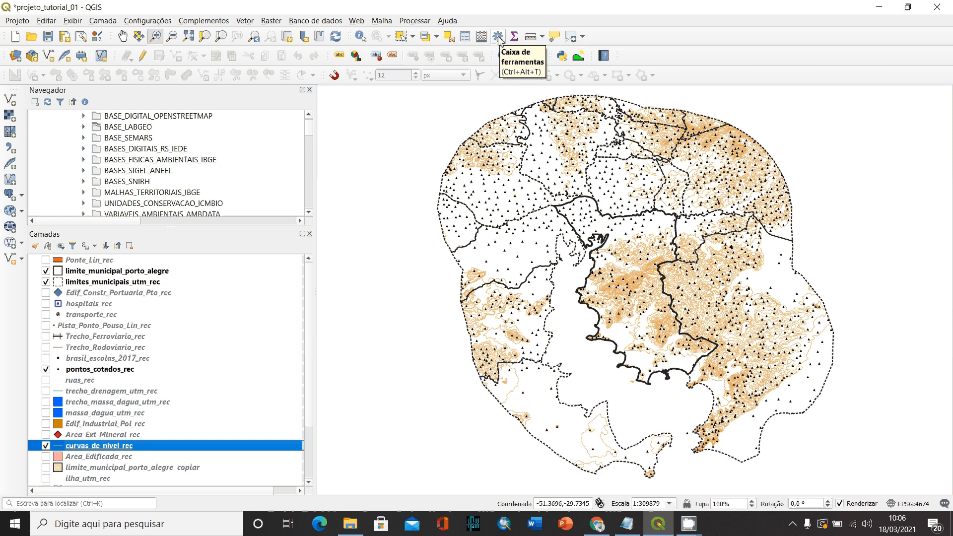
pyautogui.click(413, 22)
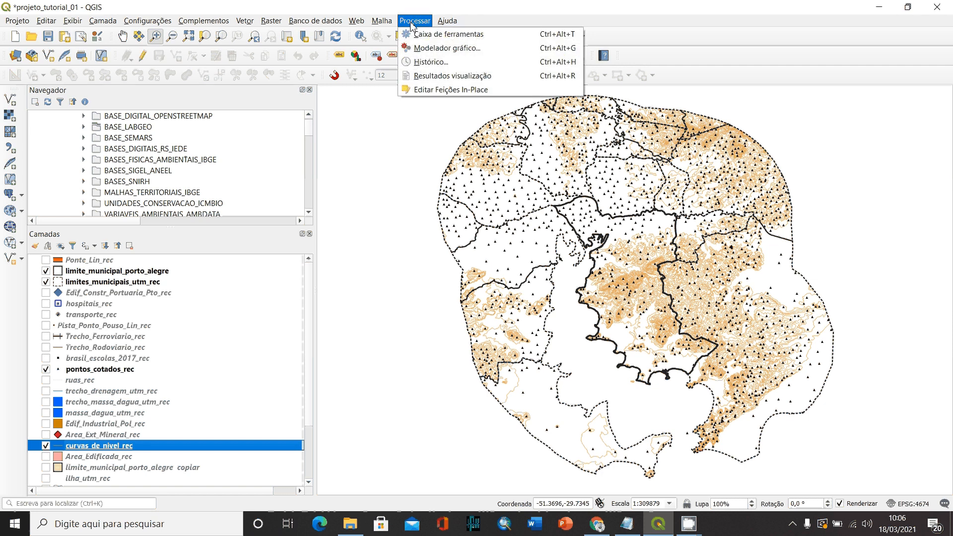
pyautogui.click(437, 34)
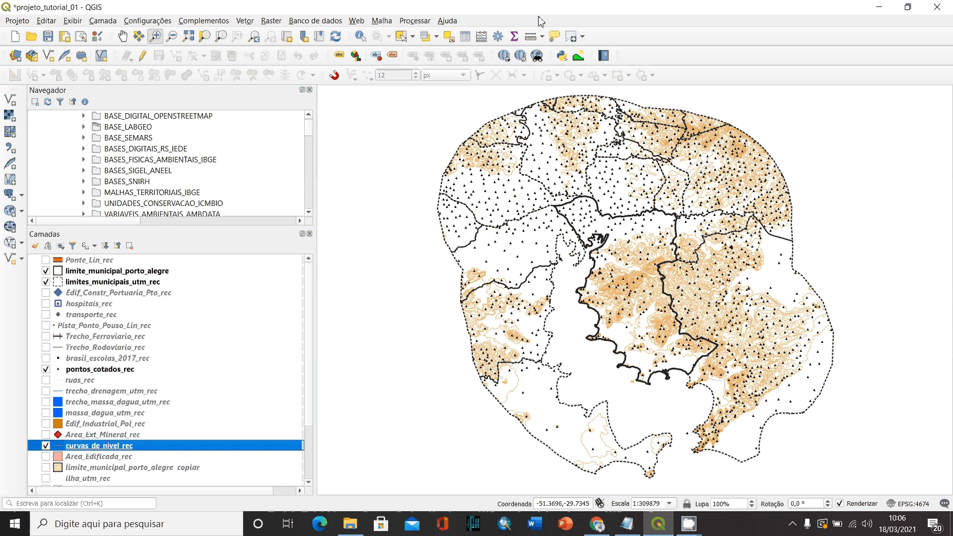
pyautogui.click(499, 36)
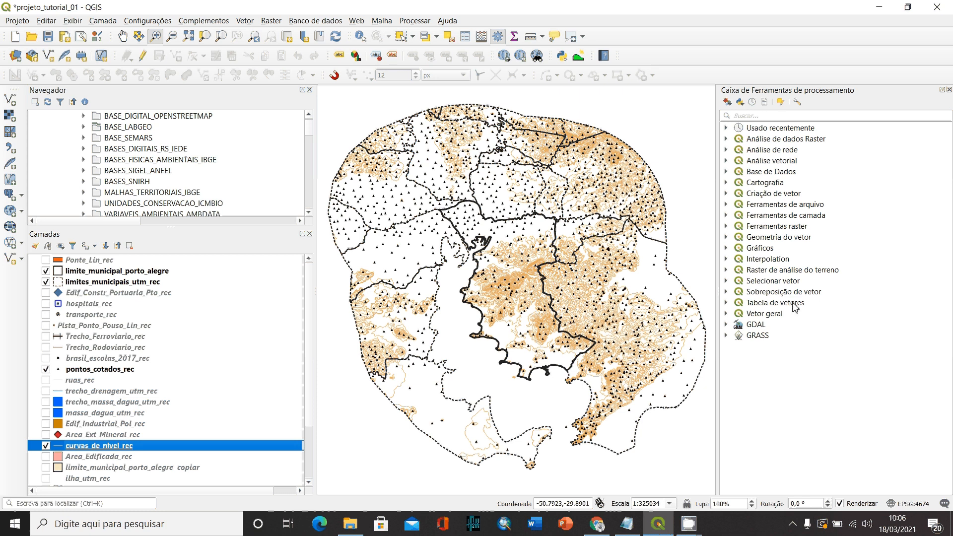
pyautogui.doubleClick(757, 259)
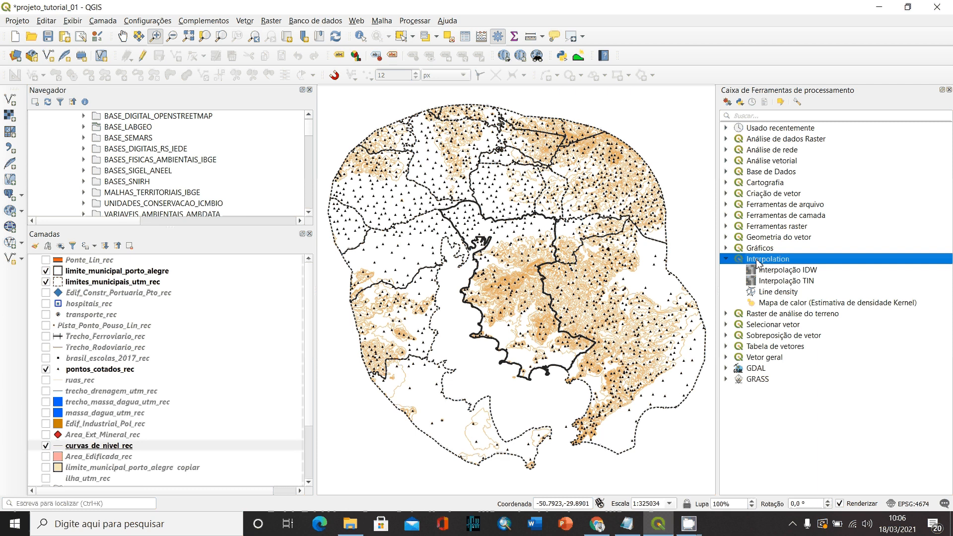
pyautogui.moveTo(717, 237); pyautogui.dragTo(770, 237)
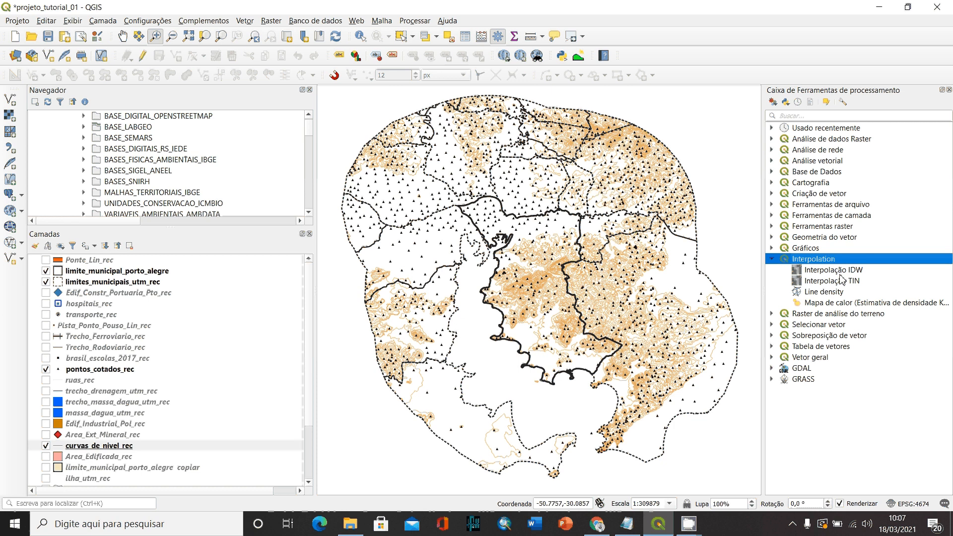
pyautogui.click(817, 282)
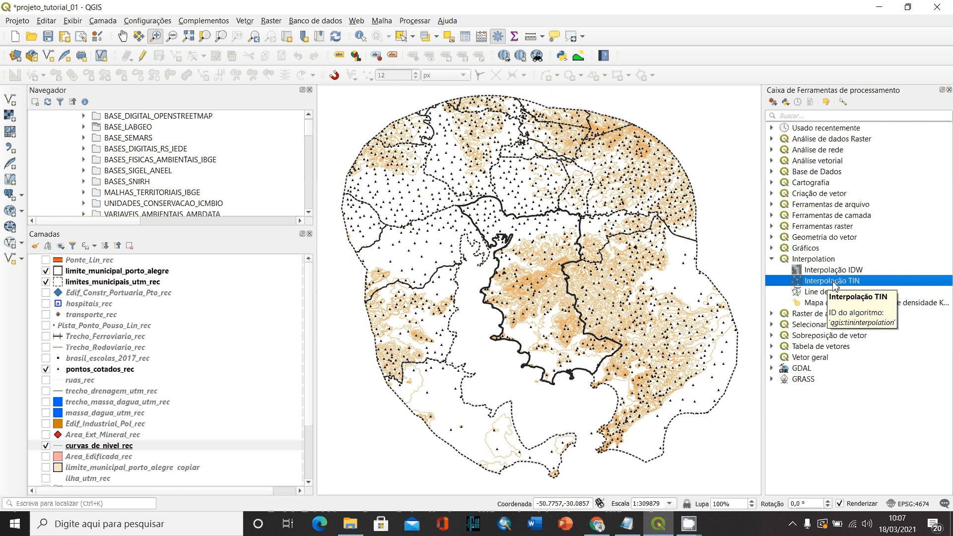
pyautogui.doubleClick(834, 281)
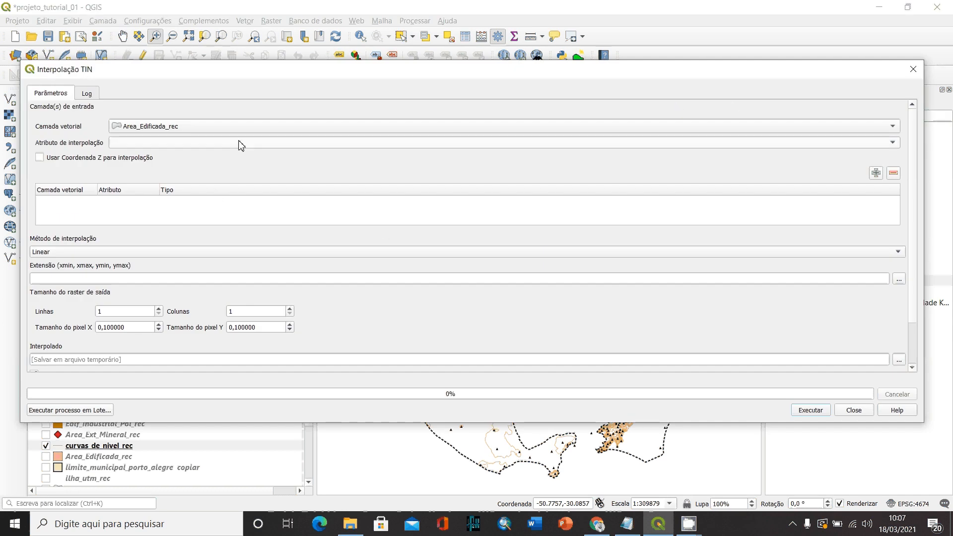
# - Add curvas_de_nivel_rec as an interpolation input layer with CODIGO as its interpolation attribute
pyautogui.click(159, 130)
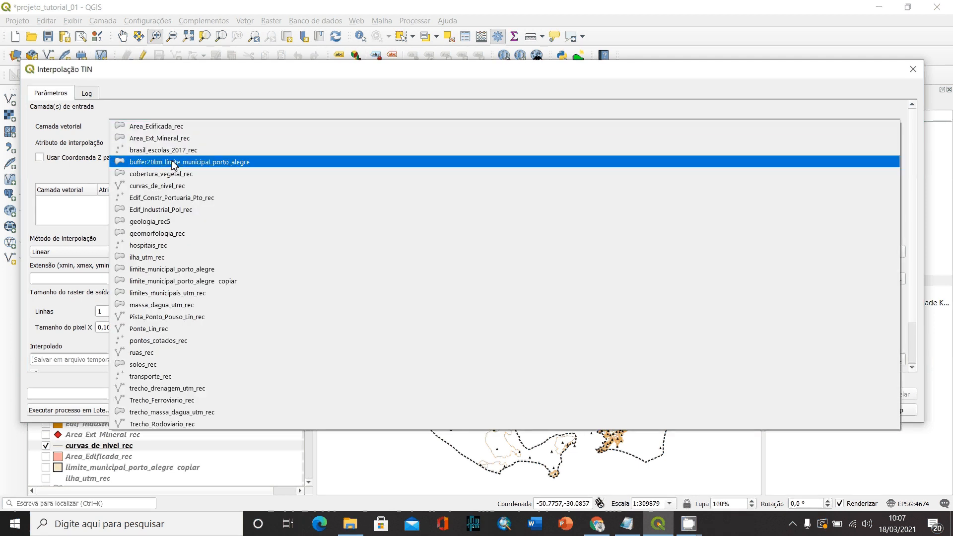
pyautogui.click(164, 188)
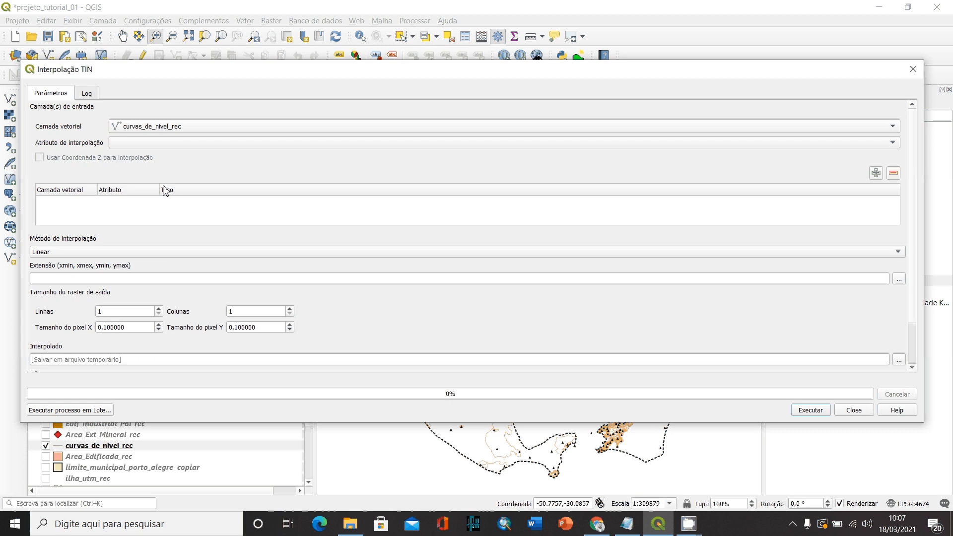
pyautogui.click(756, 145)
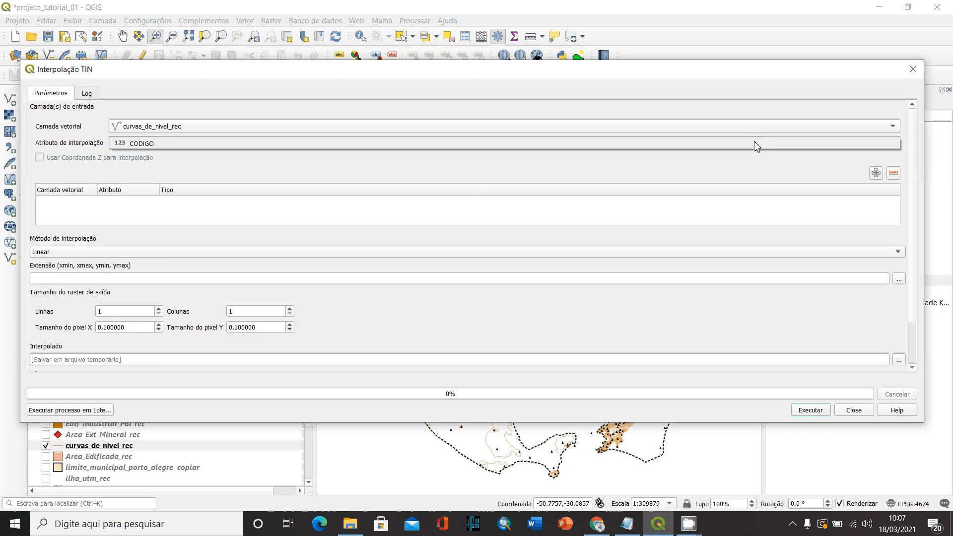
pyautogui.click(756, 145)
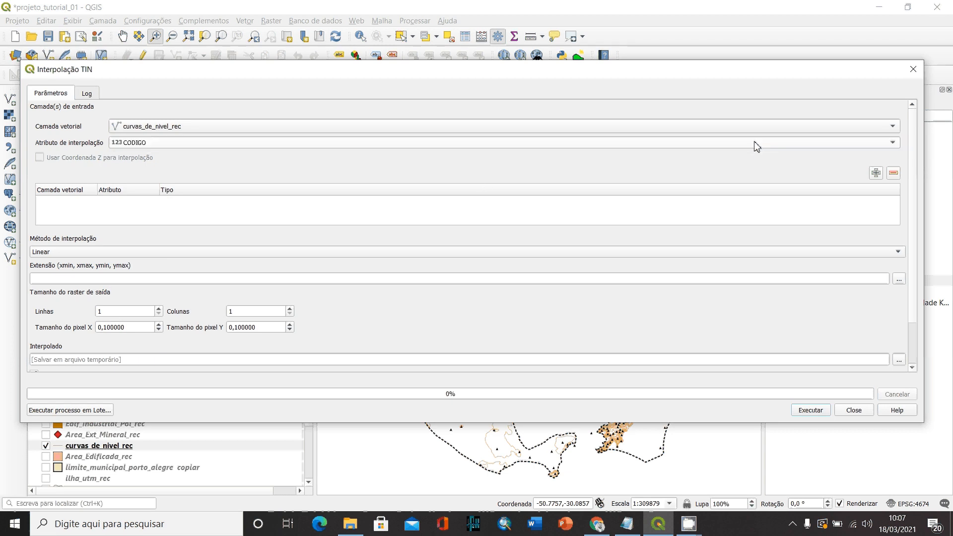
pyautogui.click(234, 144)
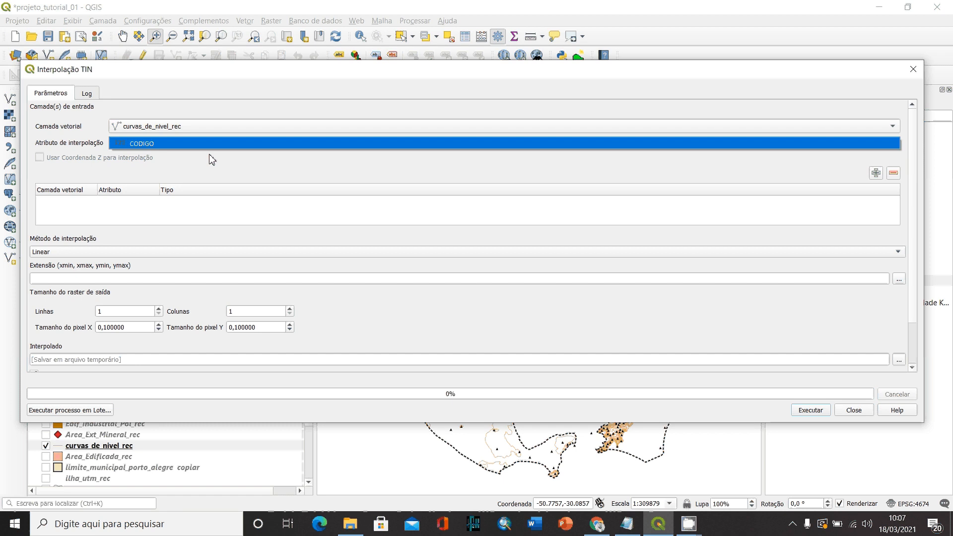
pyautogui.click(142, 145)
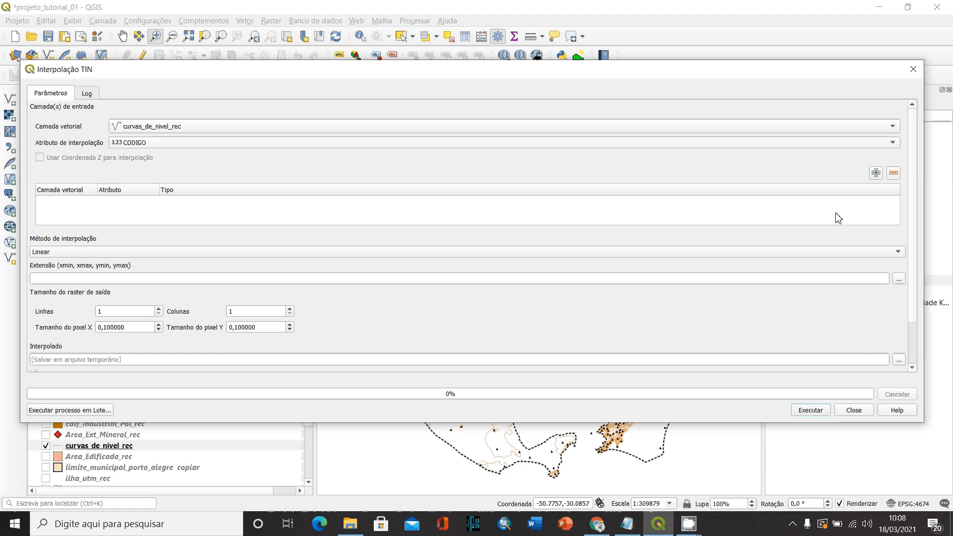
pyautogui.click(877, 174)
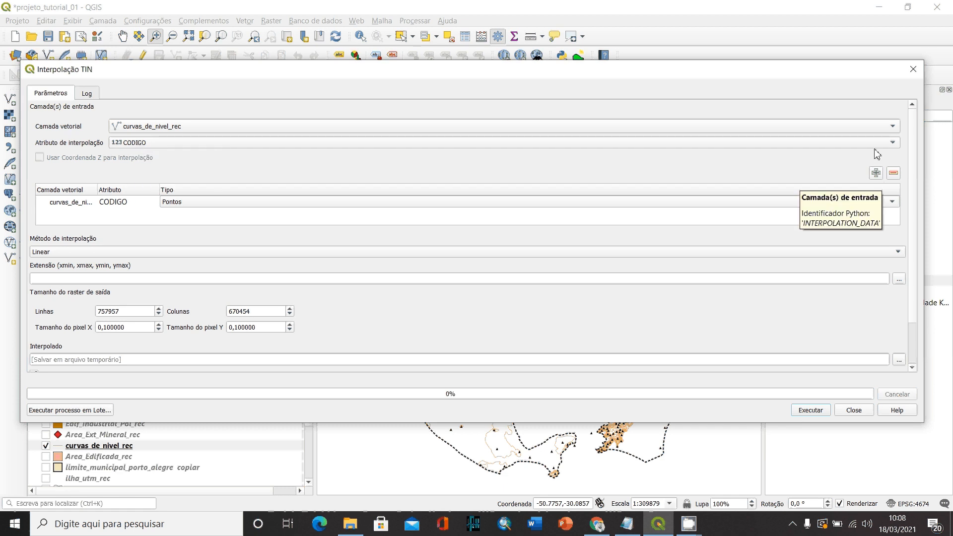
# - Add pontos_cotados_rec as a second input layer, also interpolated on the CODIGO attribute
pyautogui.click(841, 129)
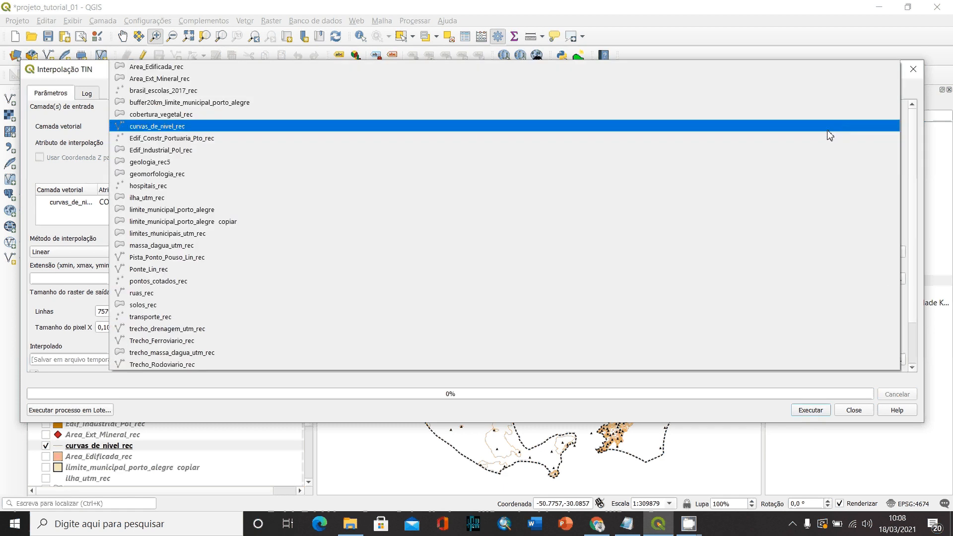
pyautogui.click(170, 282)
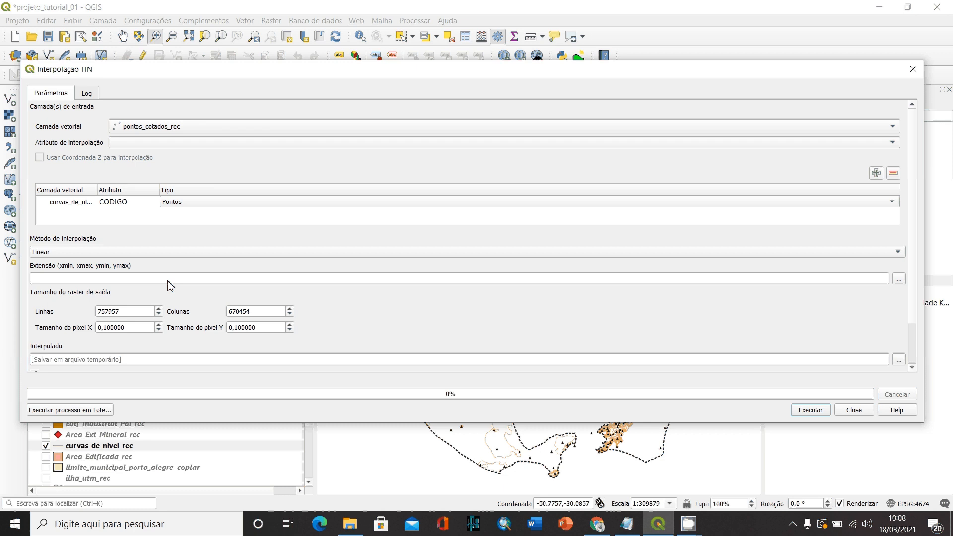
pyautogui.click(150, 144)
pyautogui.click(148, 144)
pyautogui.click(876, 173)
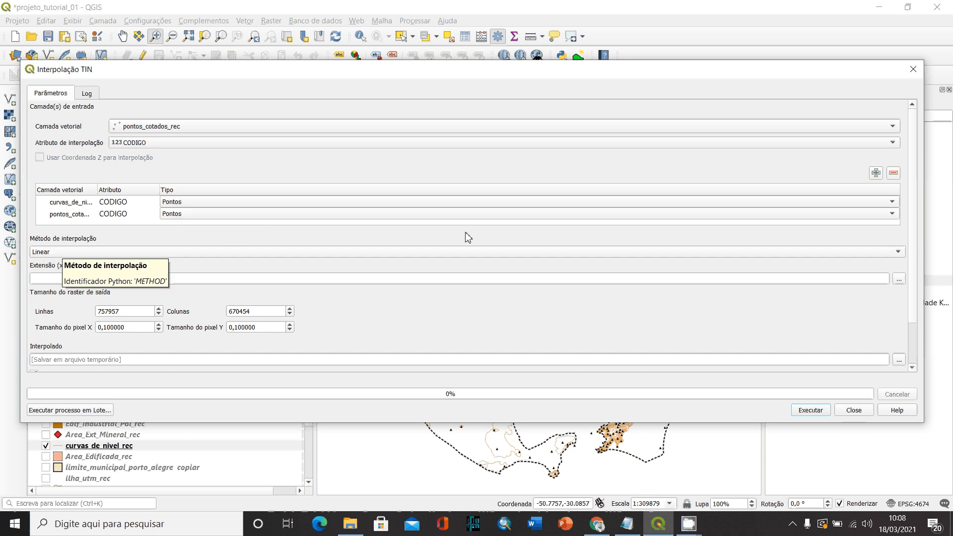
# - Choose Linear as the interpolation method and take the extent from the limite_municipal_porto_alegre layer
pyautogui.click(450, 252)
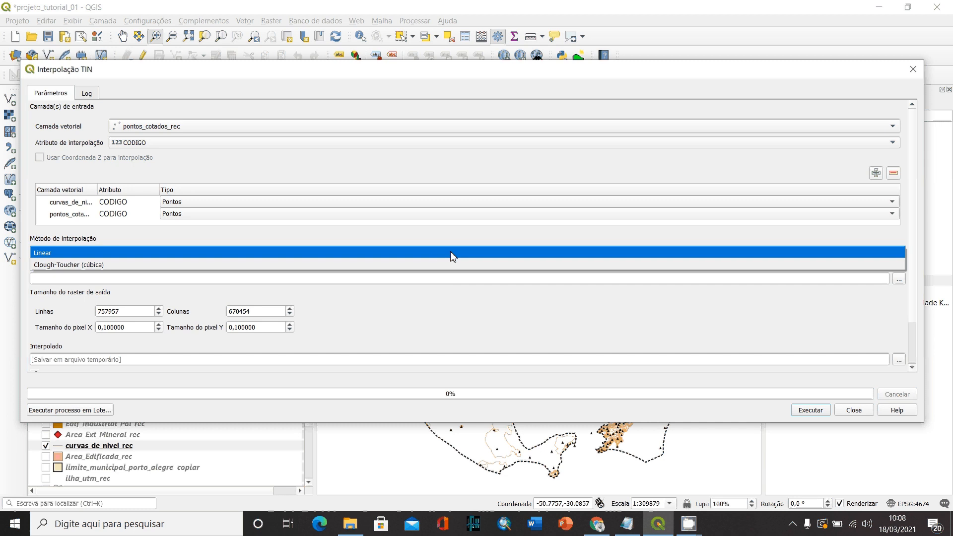
pyautogui.click(44, 254)
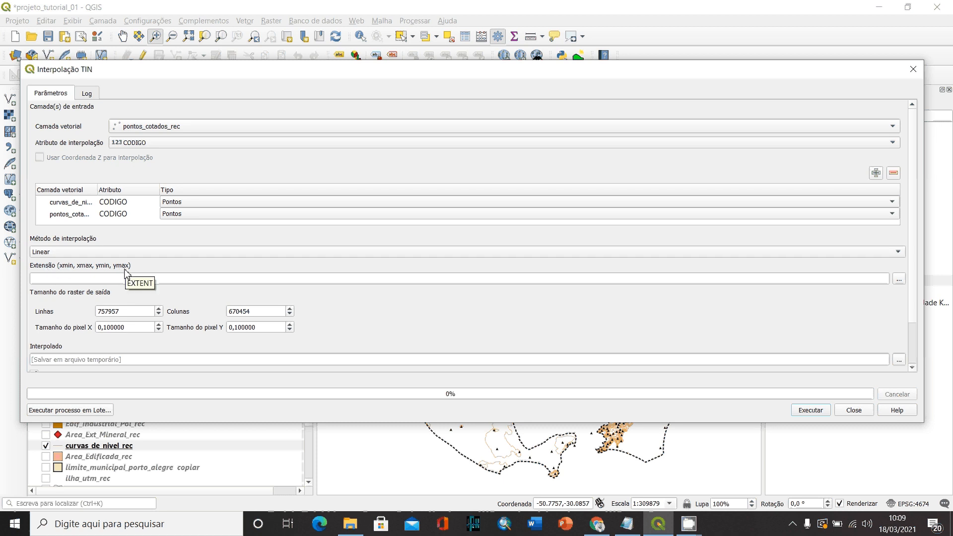
pyautogui.click(900, 280)
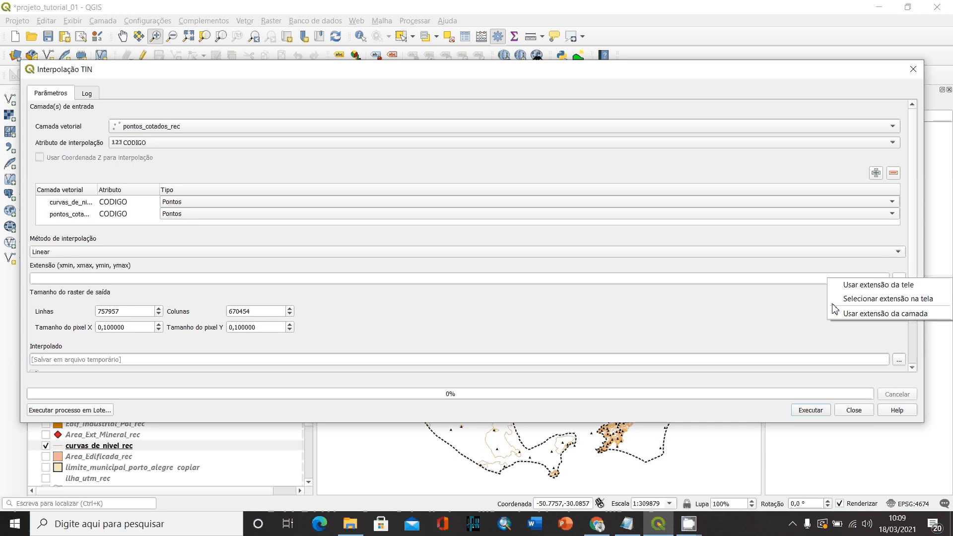
pyautogui.click(773, 299)
pyautogui.click(900, 279)
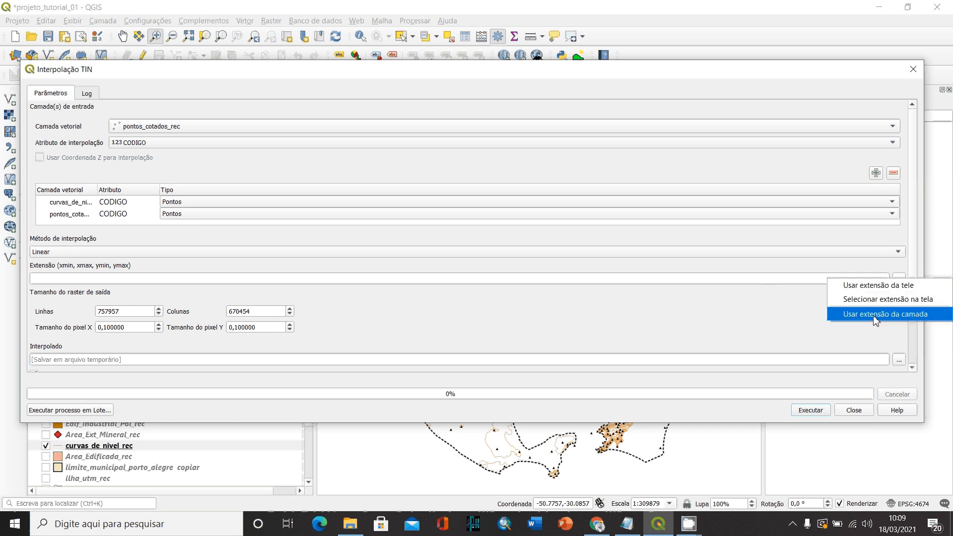
pyautogui.click(875, 316)
pyautogui.click(469, 256)
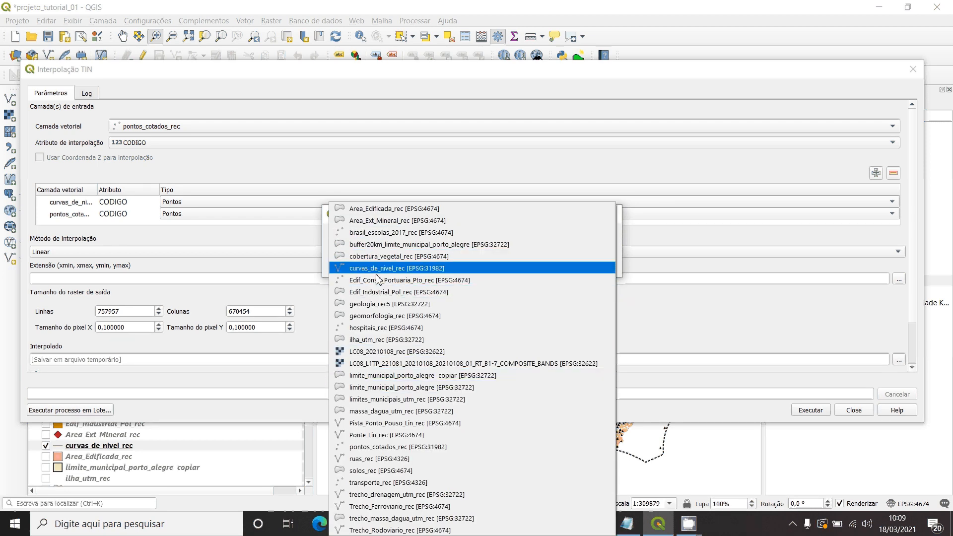
pyautogui.click(382, 387)
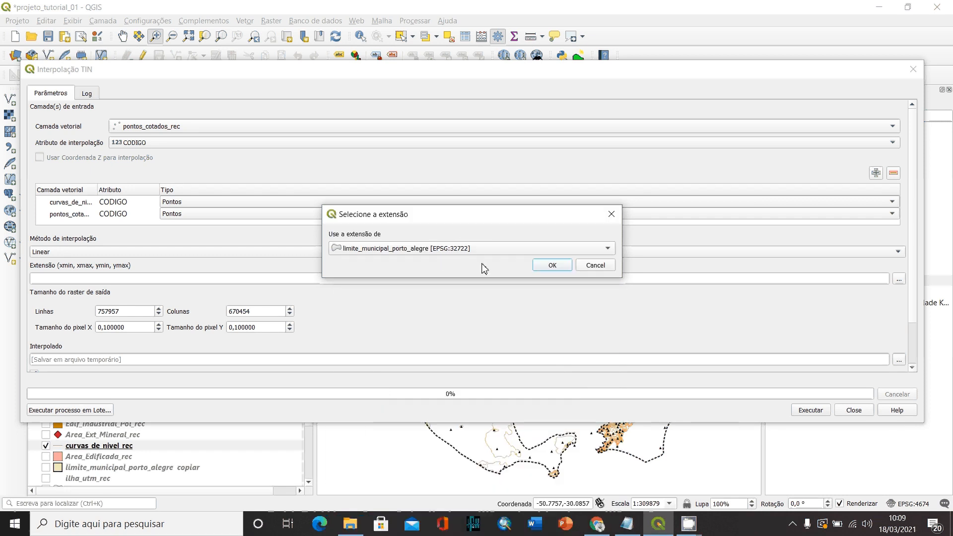
pyautogui.click(553, 266)
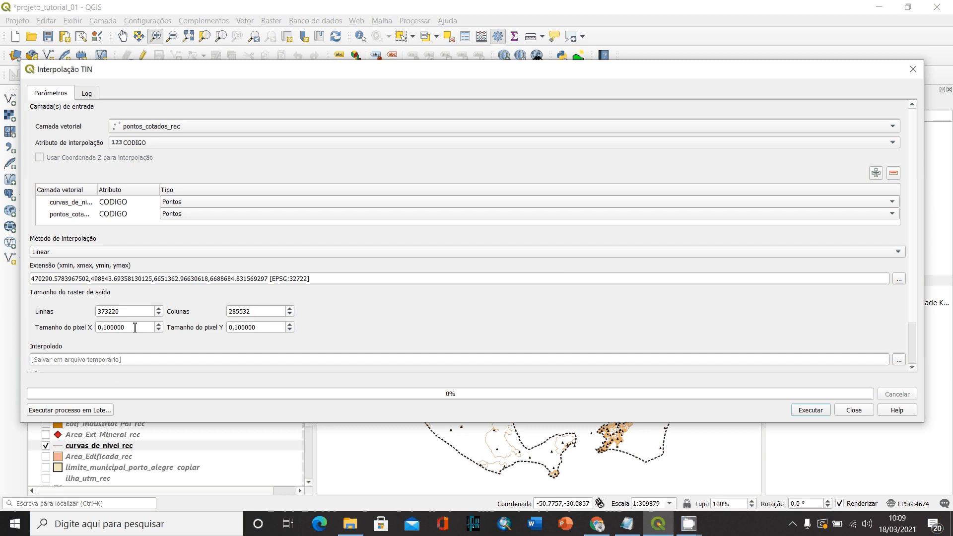
pyautogui.scroll(-2, 323, 328)
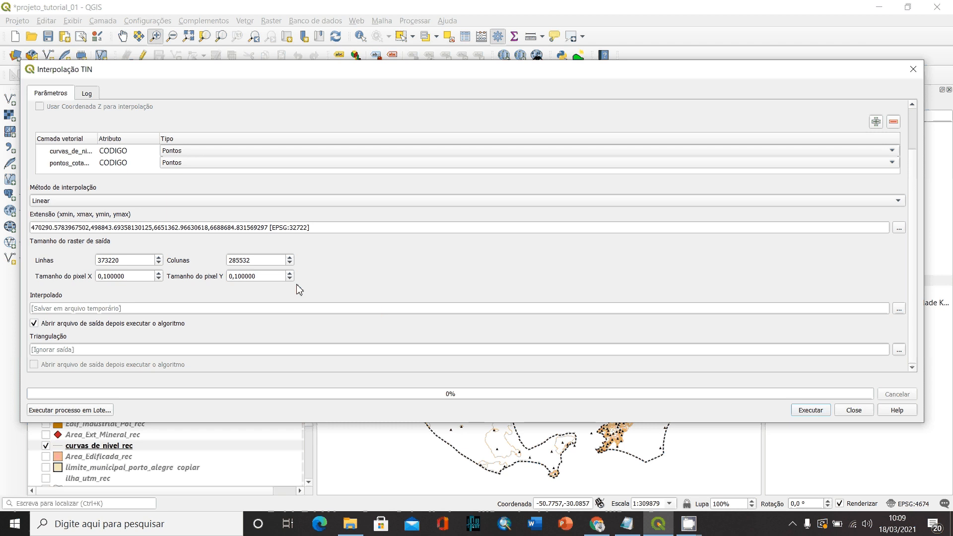
# - Set the output raster's pixel size to 30 in both X and Y
pyautogui.click(130, 277)
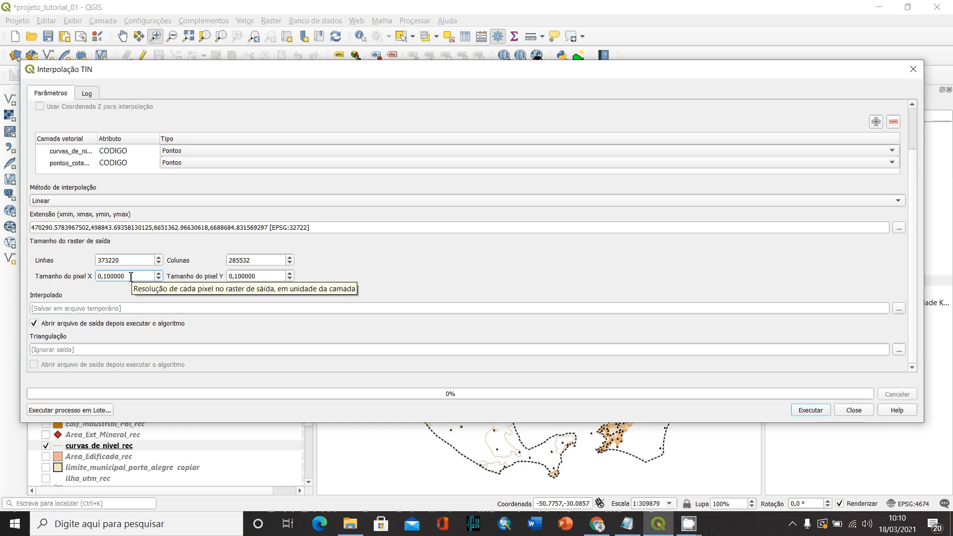
pyautogui.moveTo(131, 277); pyautogui.dragTo(80, 271)
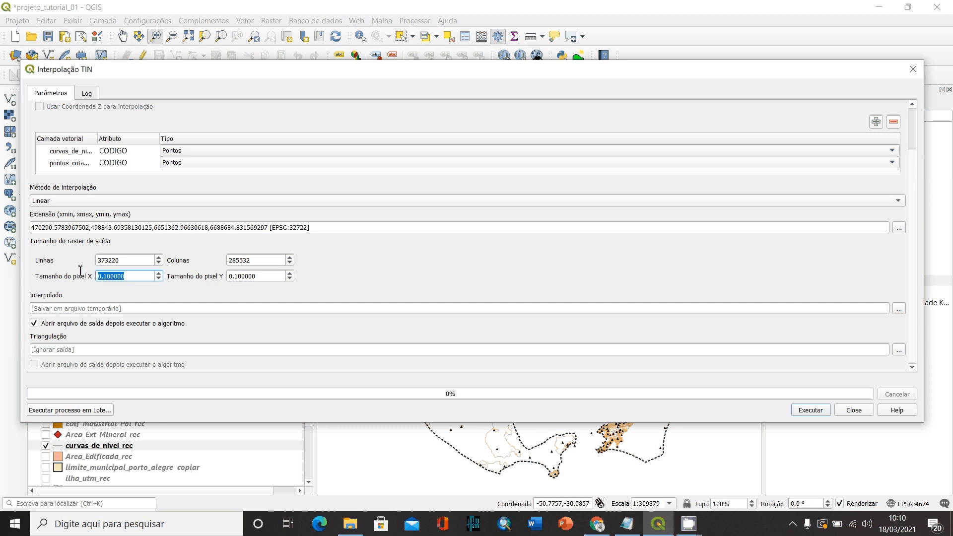
pyautogui.write('30')
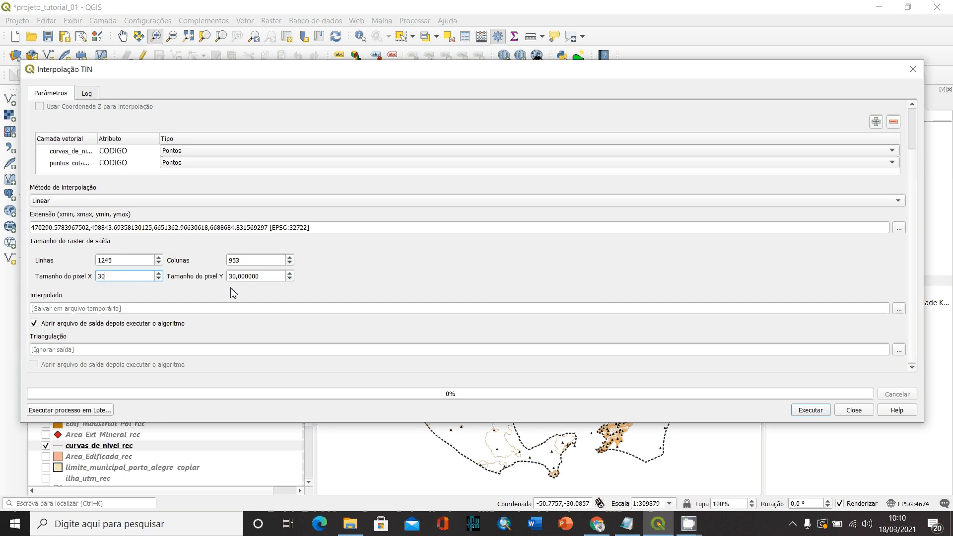
pyautogui.press('Tab')
pyautogui.write('30')
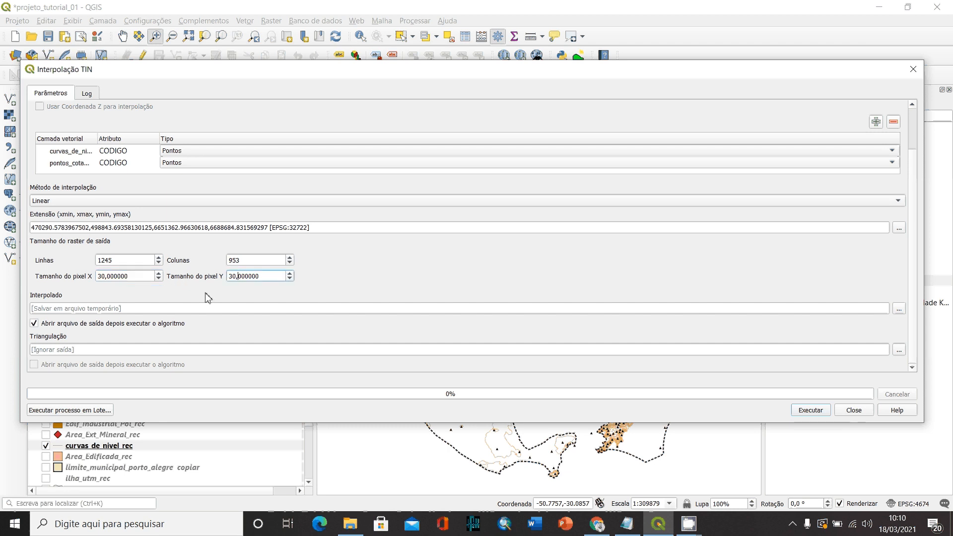
pyautogui.click(119, 277)
pyautogui.click(249, 276)
pyautogui.click(106, 277)
pyautogui.doubleClick(110, 277)
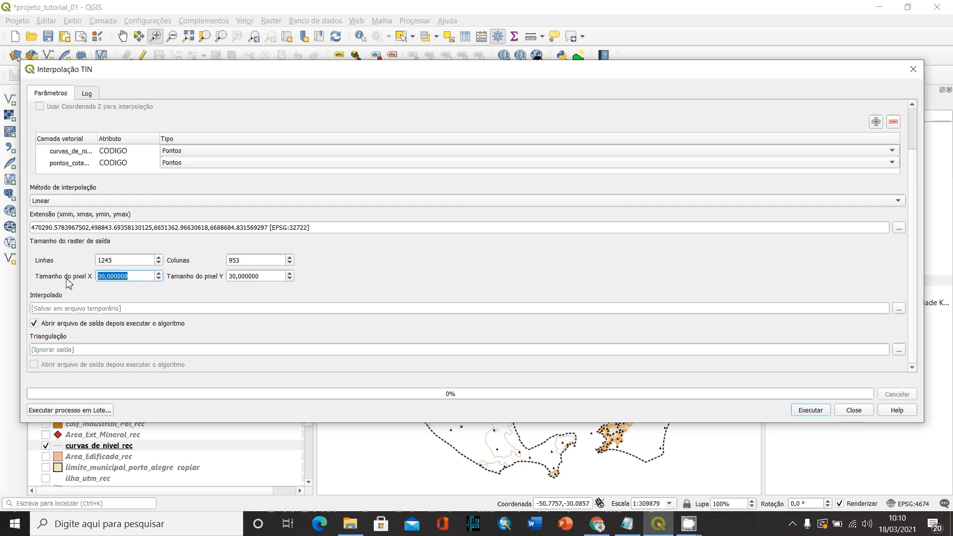
pyautogui.write('30')
pyautogui.click(243, 276)
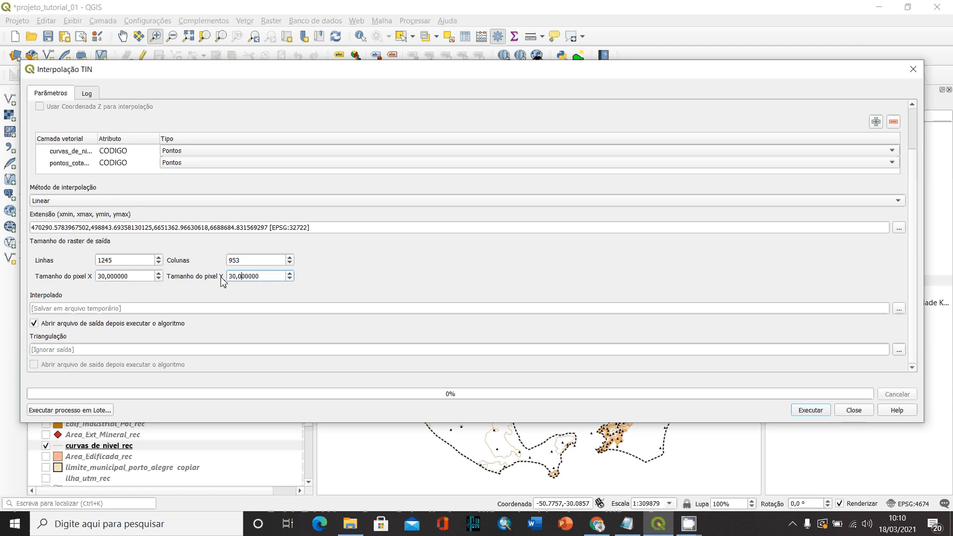
pyautogui.click(118, 260)
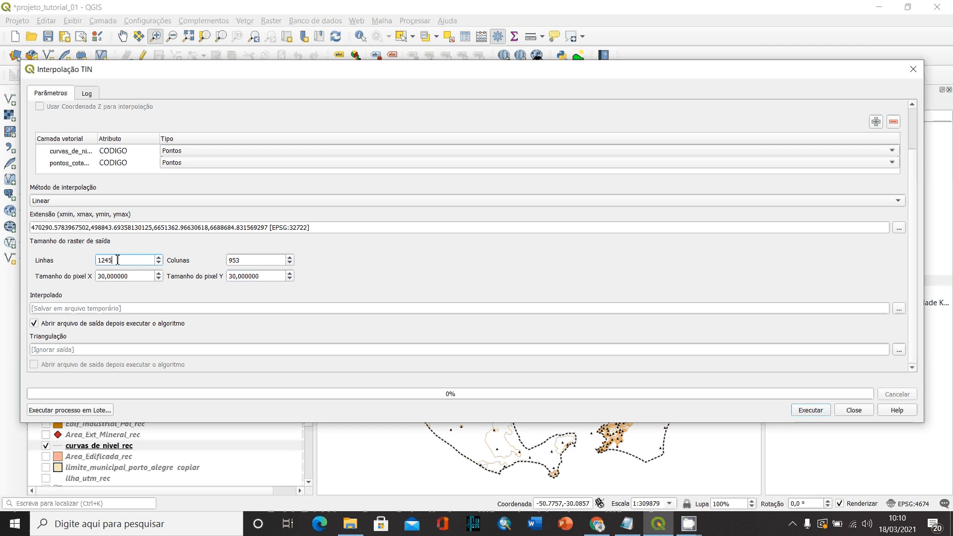
pyautogui.click(248, 260)
pyautogui.click(114, 276)
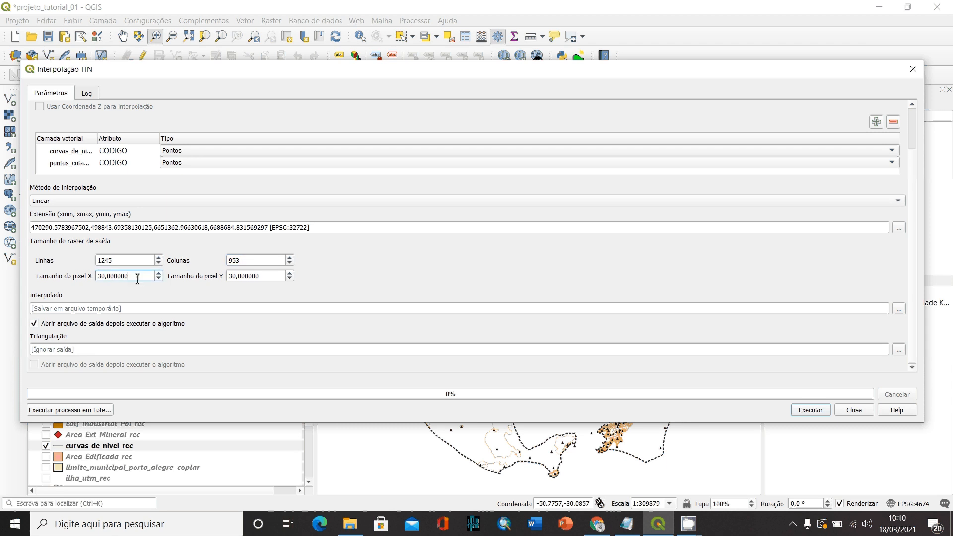
pyautogui.doubleClick(114, 276)
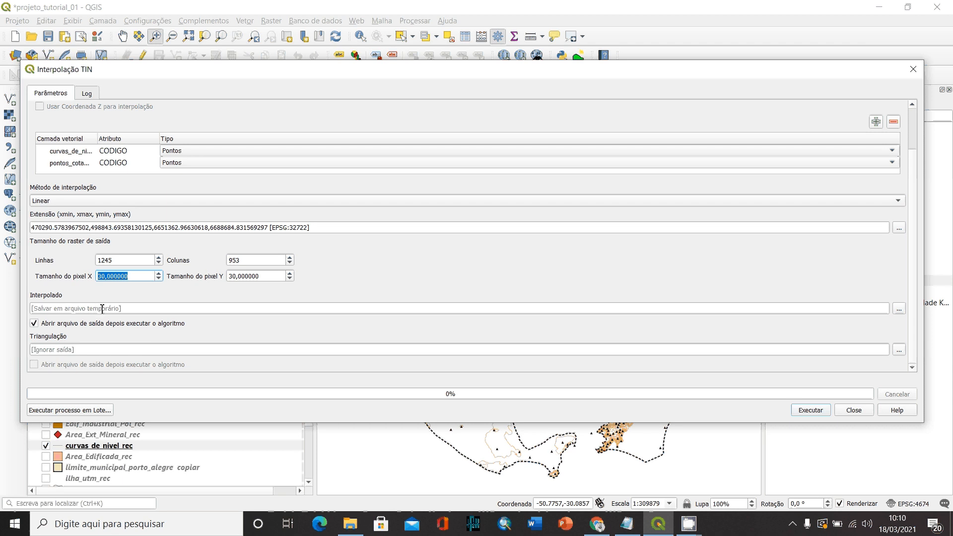
# - Set the interpolated output to be saved as the TIF file MDE in the TUTORIAIS/TUTORIAL_02 folder
pyautogui.click(900, 309)
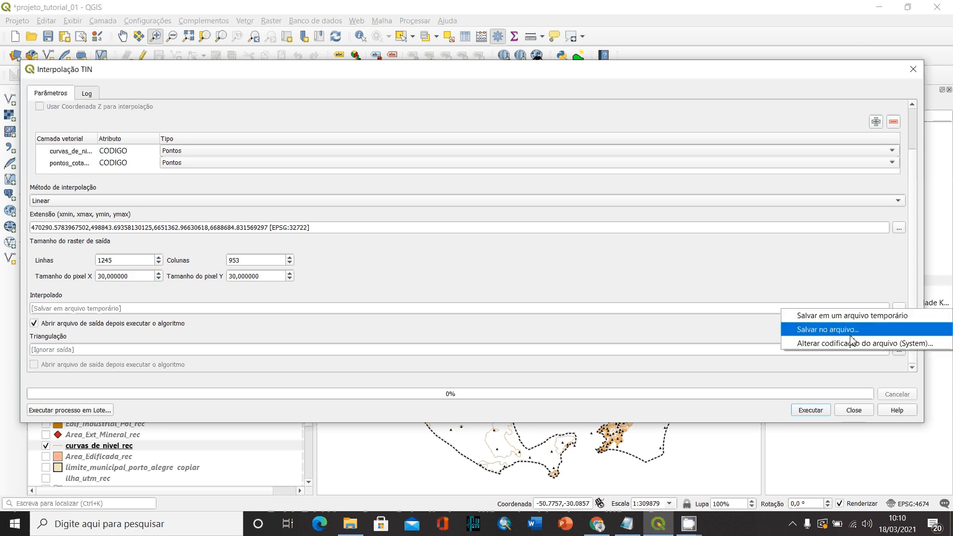
pyautogui.click(822, 331)
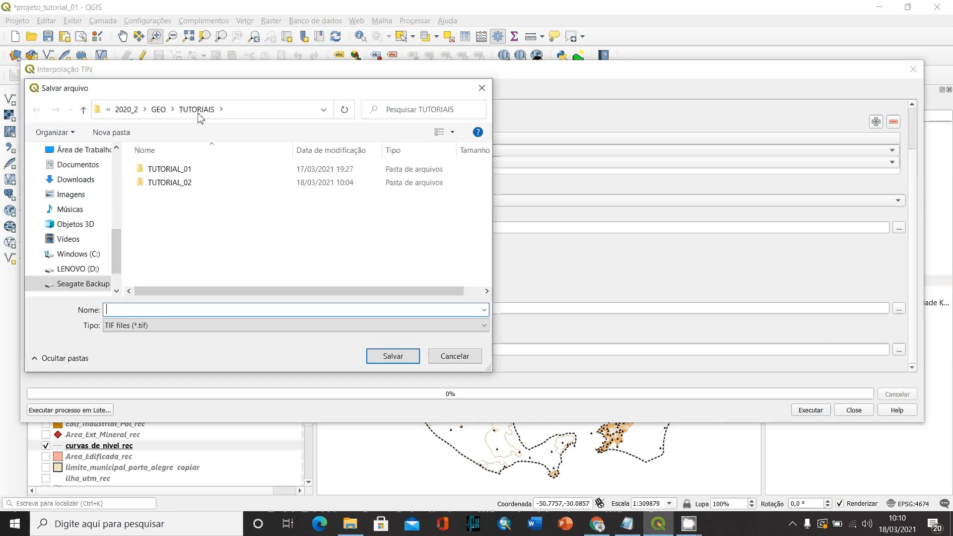
pyautogui.click(160, 110)
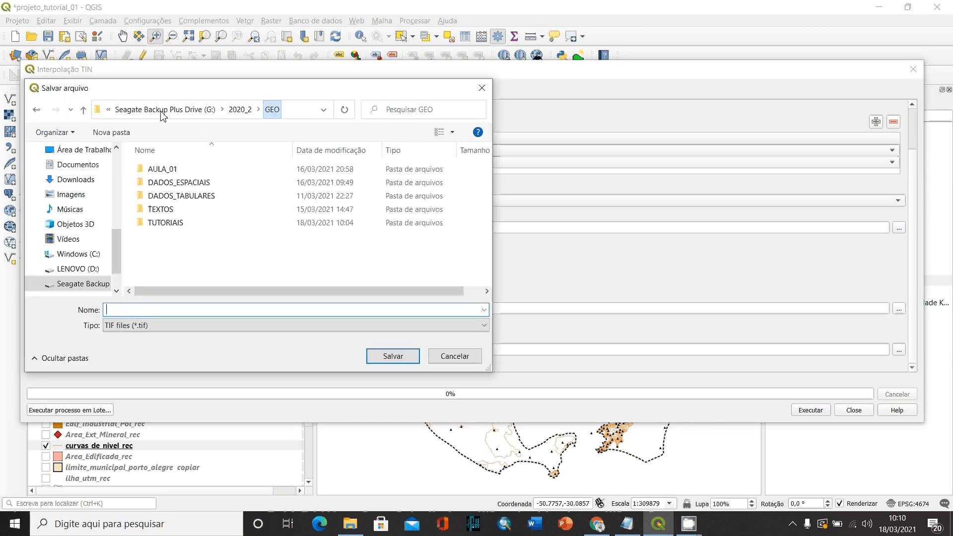
pyautogui.doubleClick(169, 223)
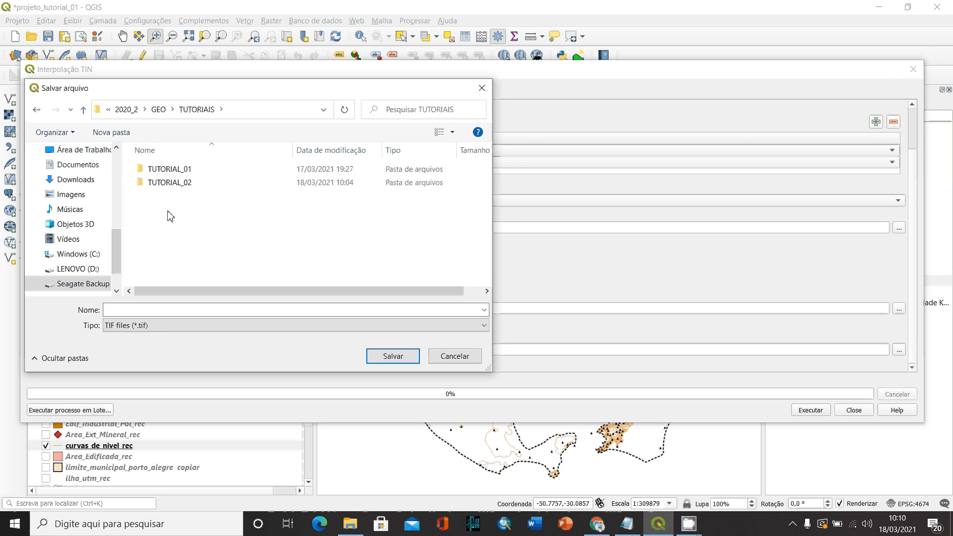
pyautogui.doubleClick(170, 183)
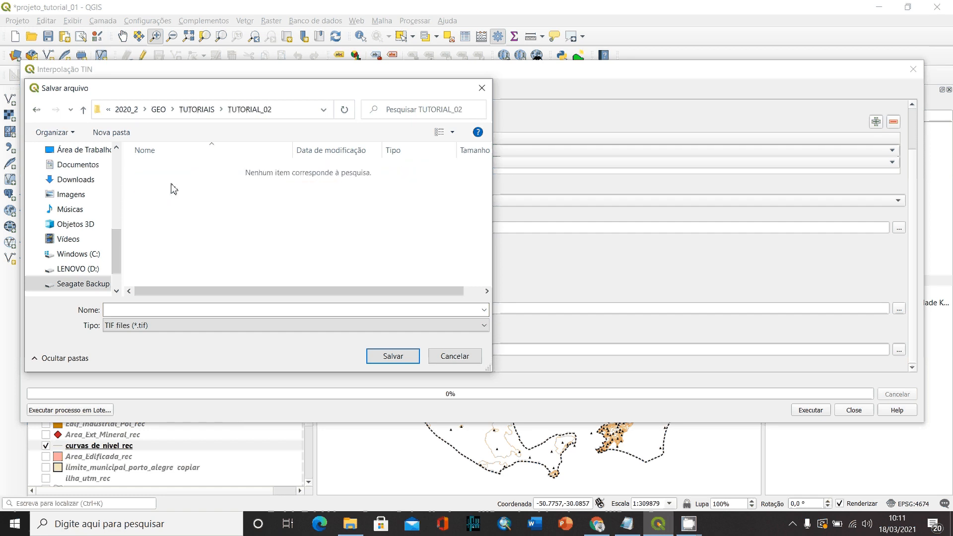
pyautogui.click(122, 309)
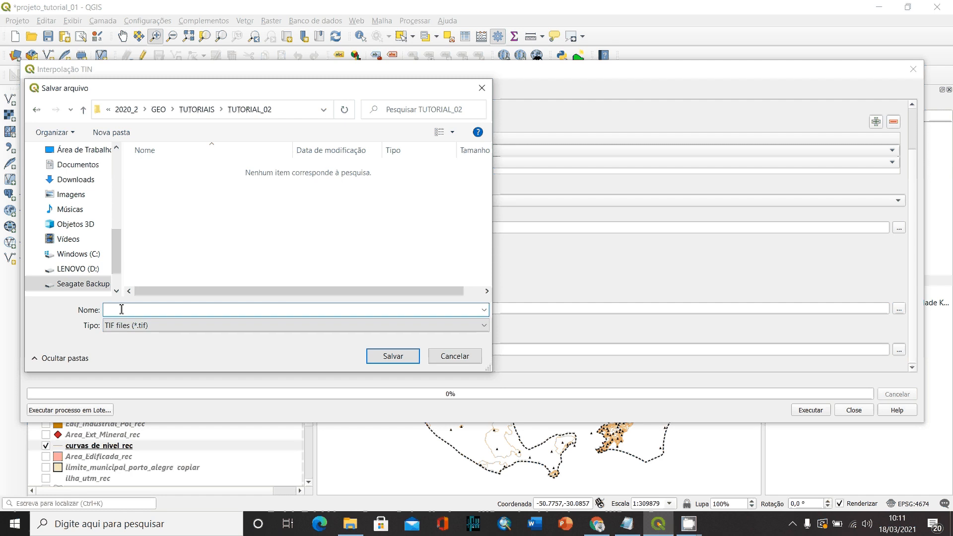
pyautogui.write('MDE')
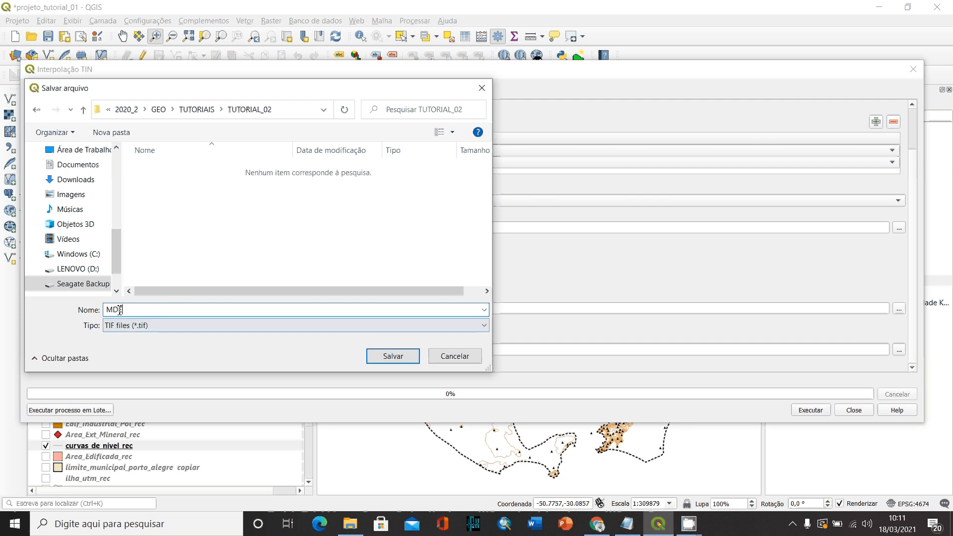
pyautogui.moveTo(109, 310); pyautogui.dragTo(125, 311)
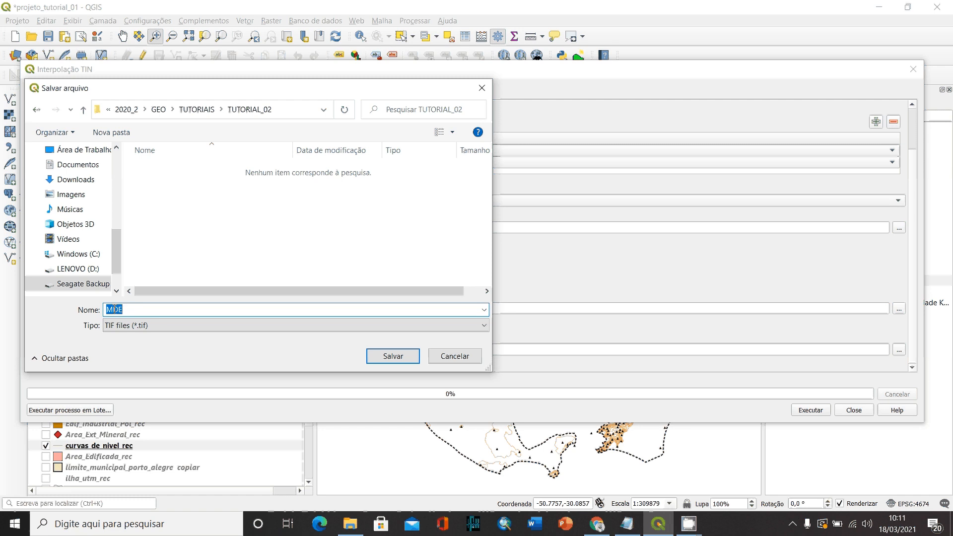
pyautogui.click(114, 310)
pyautogui.click(132, 311)
pyautogui.click(393, 356)
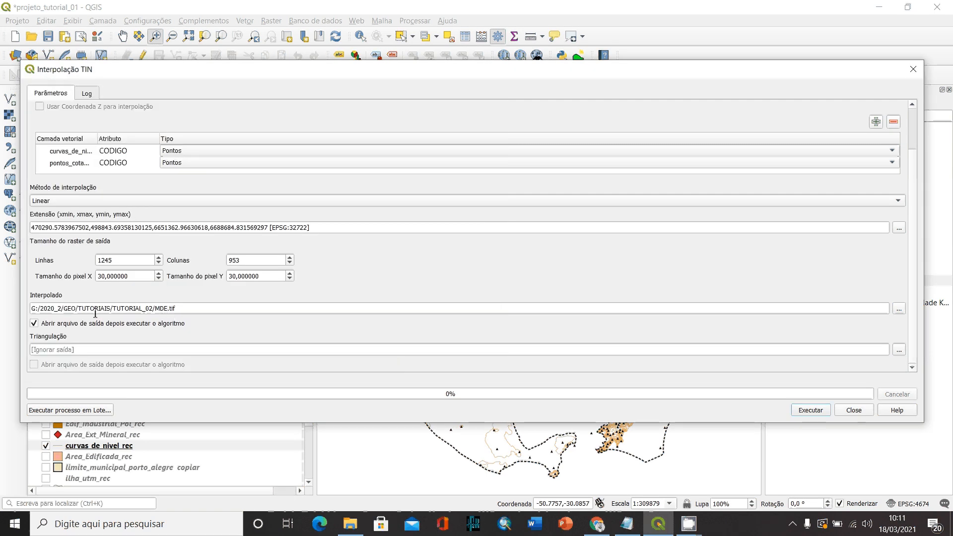
# - Run the TIN interpolation with the MDE.tif output path and close the tool's dialog
pyautogui.click(38, 308)
pyautogui.moveTo(38, 308); pyautogui.dragTo(185, 311)
pyautogui.click(186, 310)
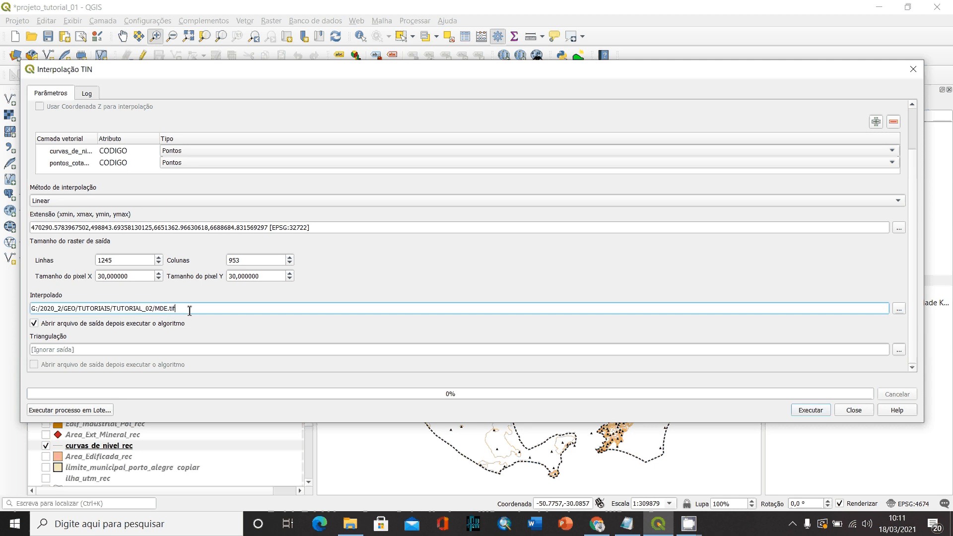
pyautogui.click(819, 412)
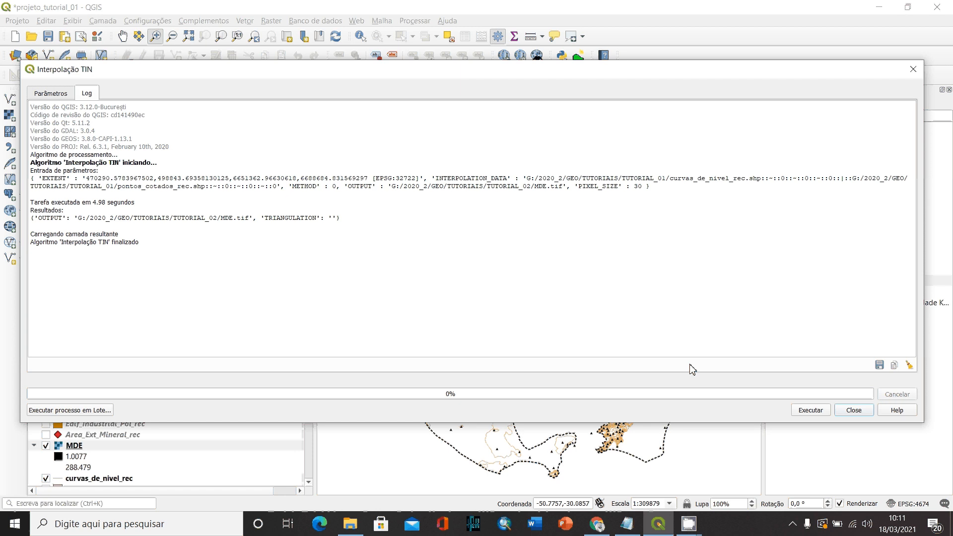
pyautogui.click(855, 411)
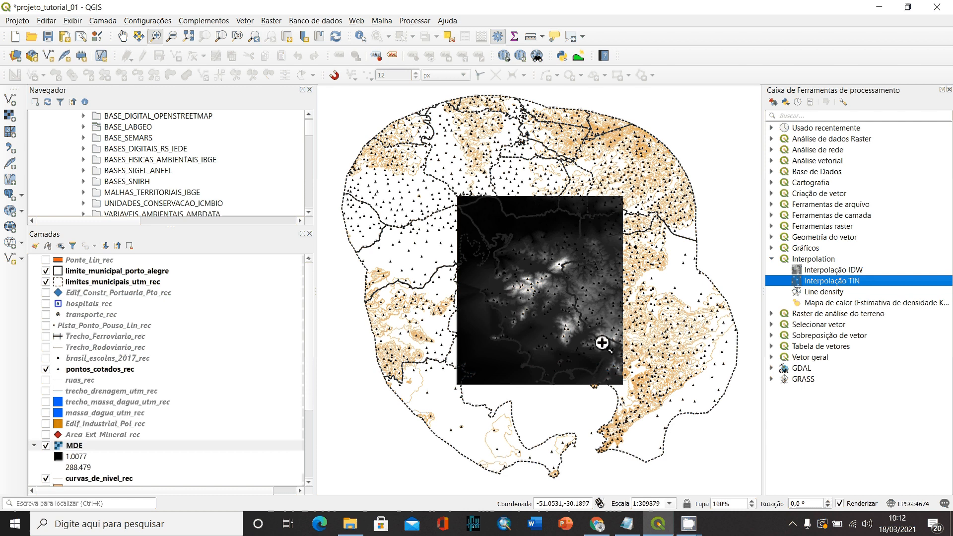
# - Identify the MDE raster's elevation values at several points across the bright hills and dark lowlands, and return to the layer's full extent
pyautogui.moveTo(631, 391); pyautogui.dragTo(455, 196)
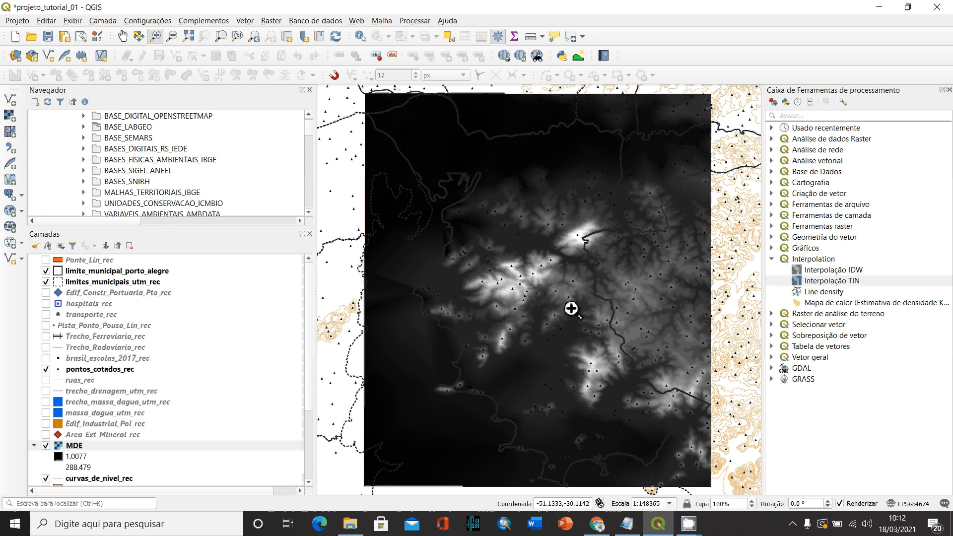
pyautogui.moveTo(478, 226); pyautogui.dragTo(601, 328)
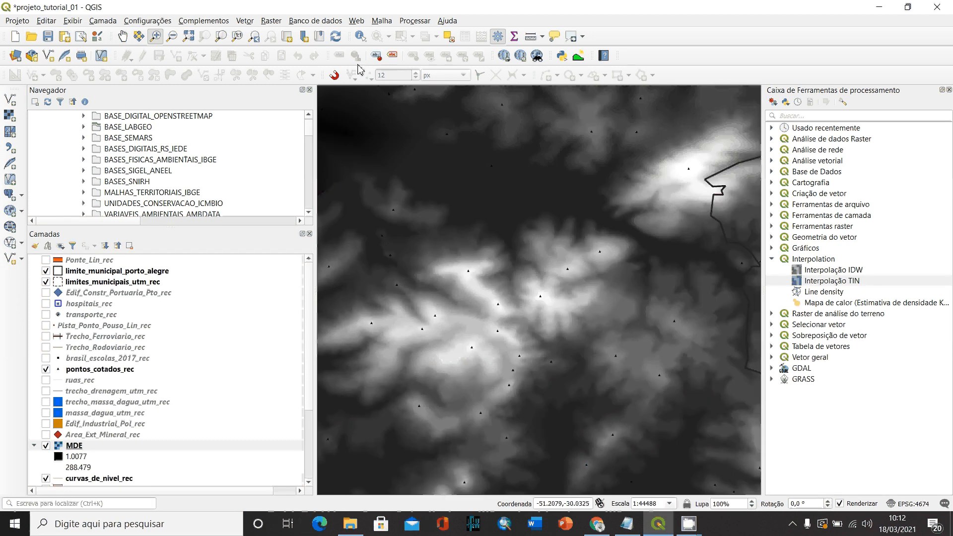
pyautogui.click(360, 37)
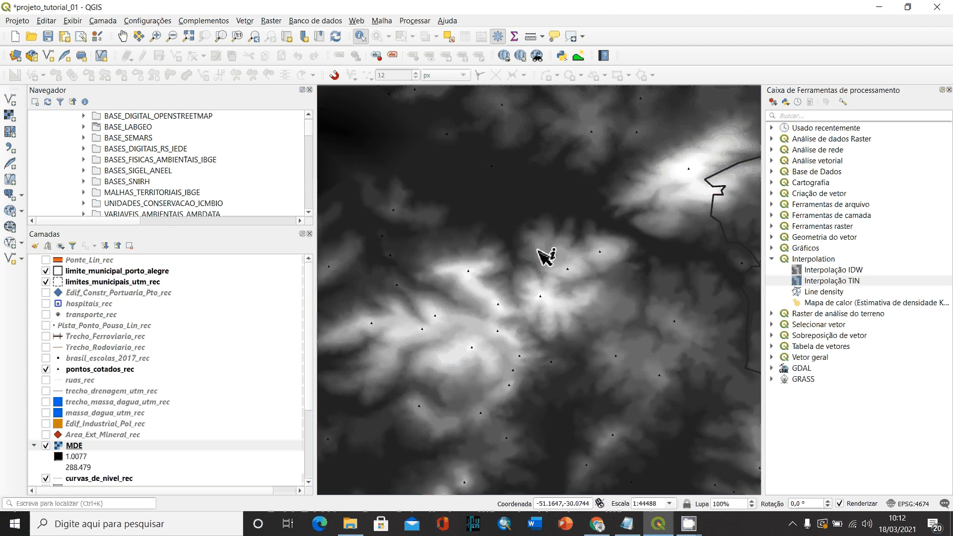
pyautogui.click(538, 250)
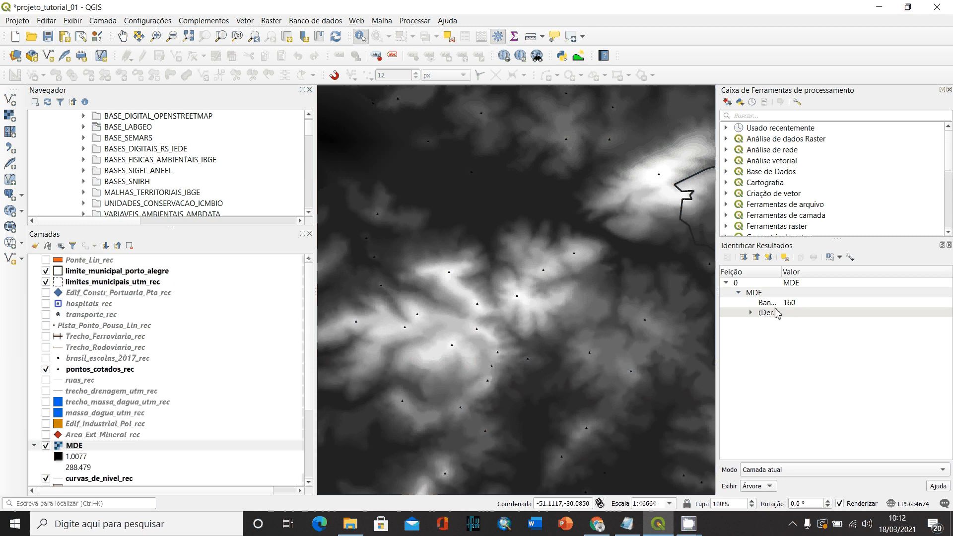
pyautogui.click(546, 249)
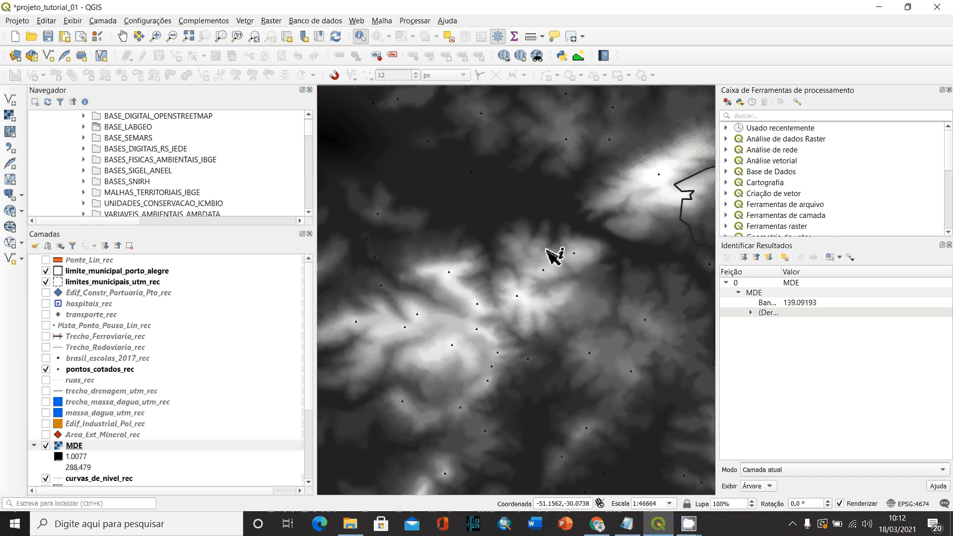
pyautogui.click(547, 235)
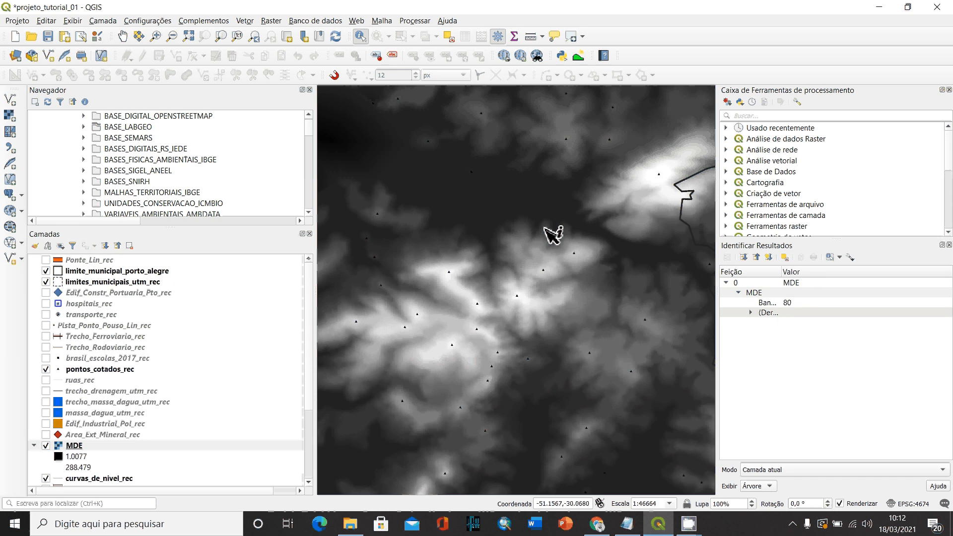
pyautogui.click(481, 193)
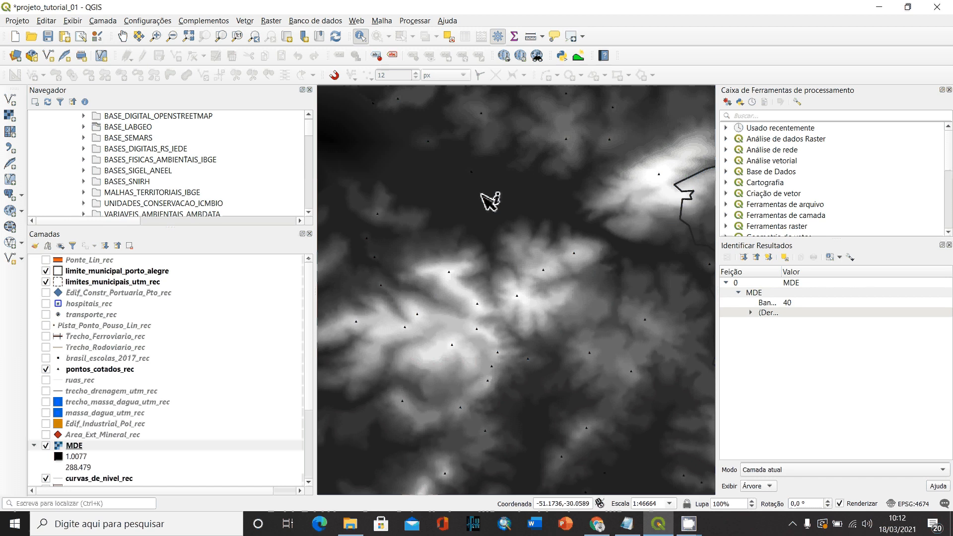
pyautogui.click(453, 302)
pyautogui.click(455, 318)
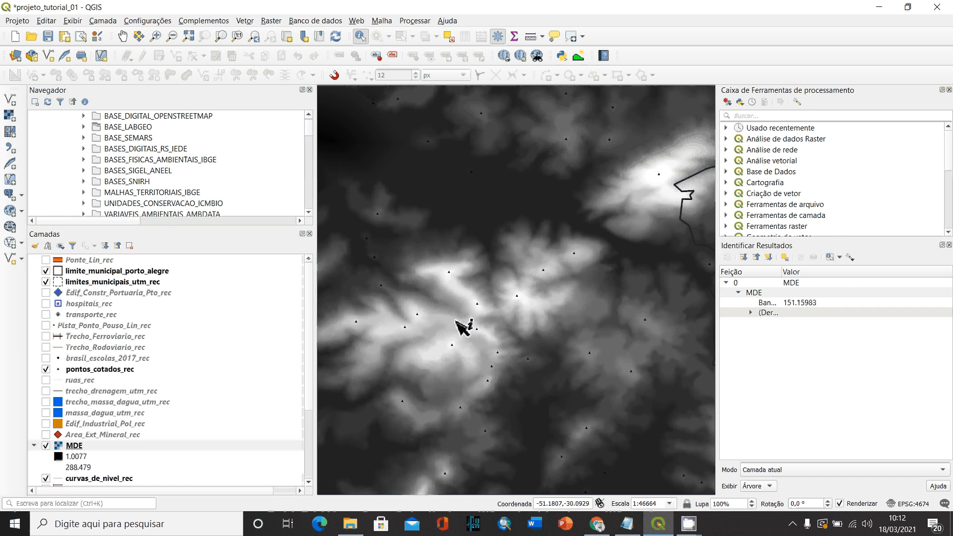
pyautogui.click(475, 319)
pyautogui.click(505, 319)
pyautogui.click(538, 313)
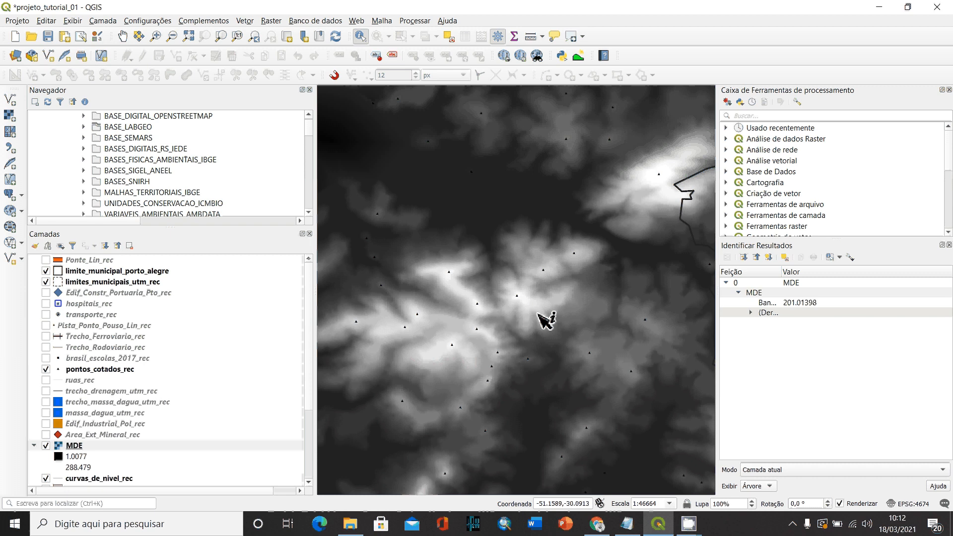
pyautogui.click(567, 283)
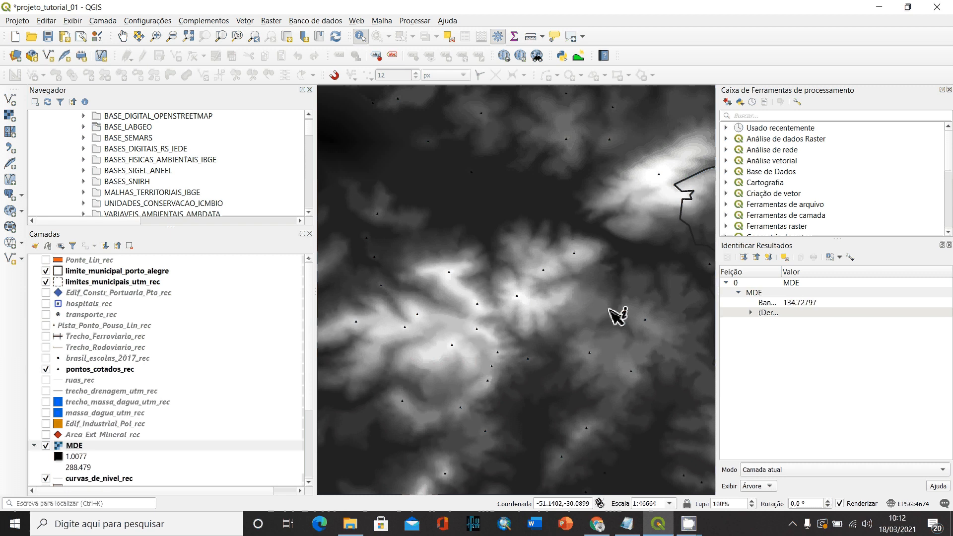
pyautogui.click(645, 259)
pyautogui.click(646, 183)
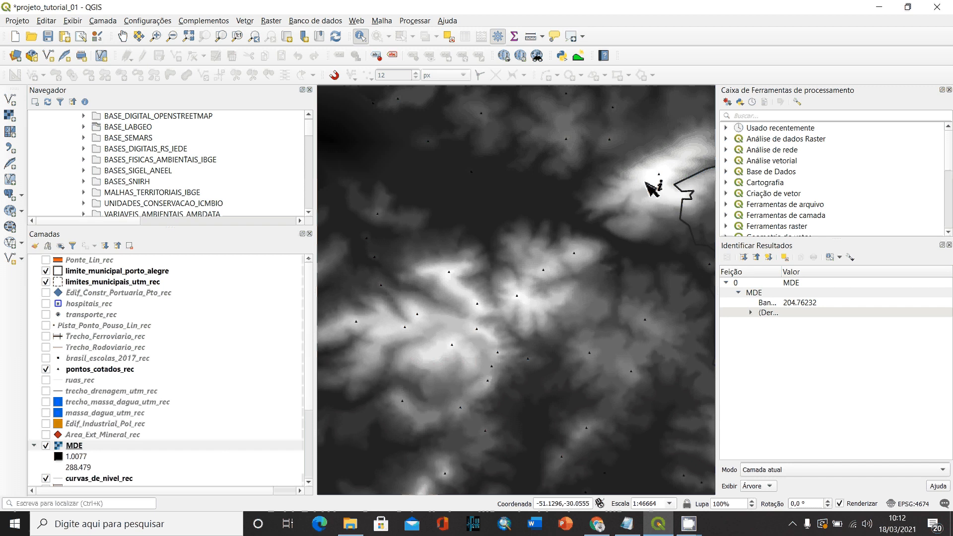
pyautogui.click(570, 195)
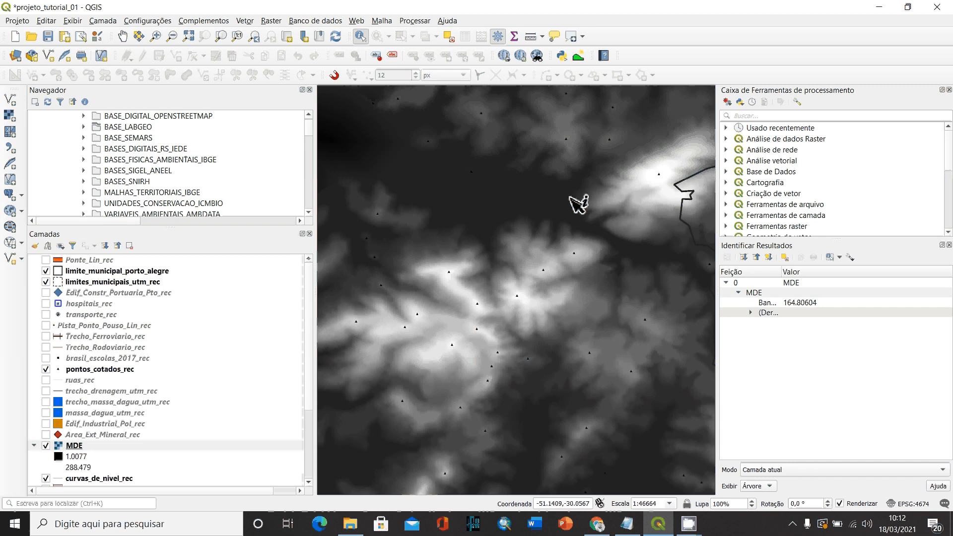
pyautogui.rightClick(84, 446)
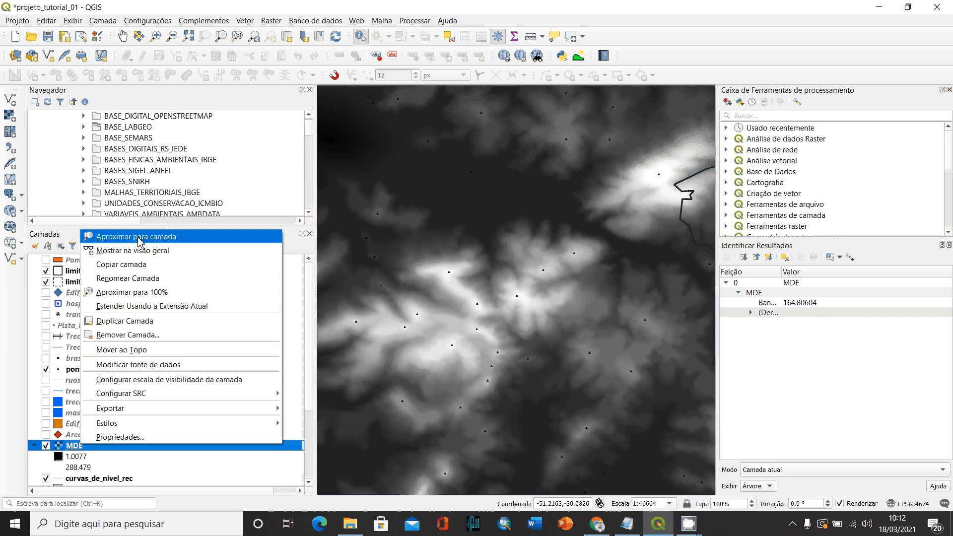
pyautogui.click(140, 238)
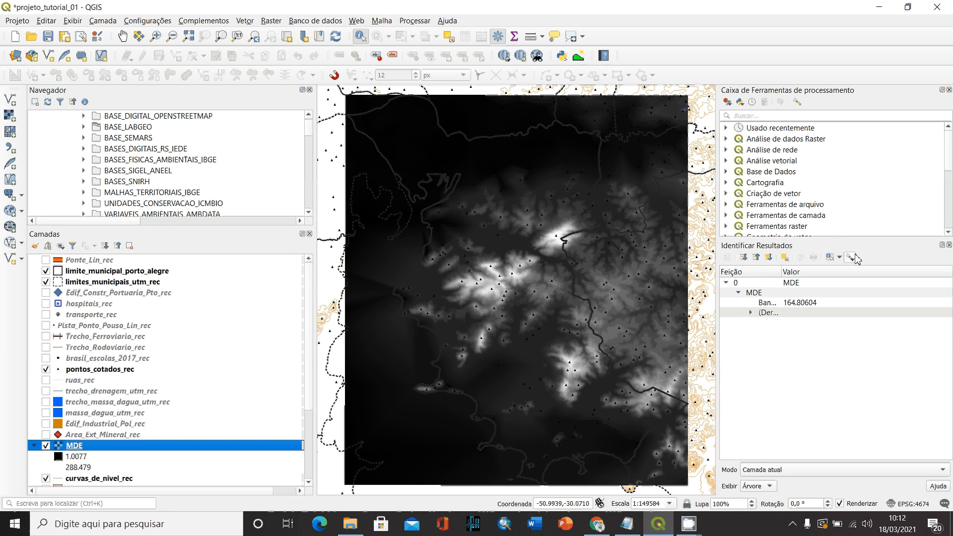
# - Close the identify results and start clipping a raster by mask layer, with MDE as the input layer
pyautogui.click(949, 245)
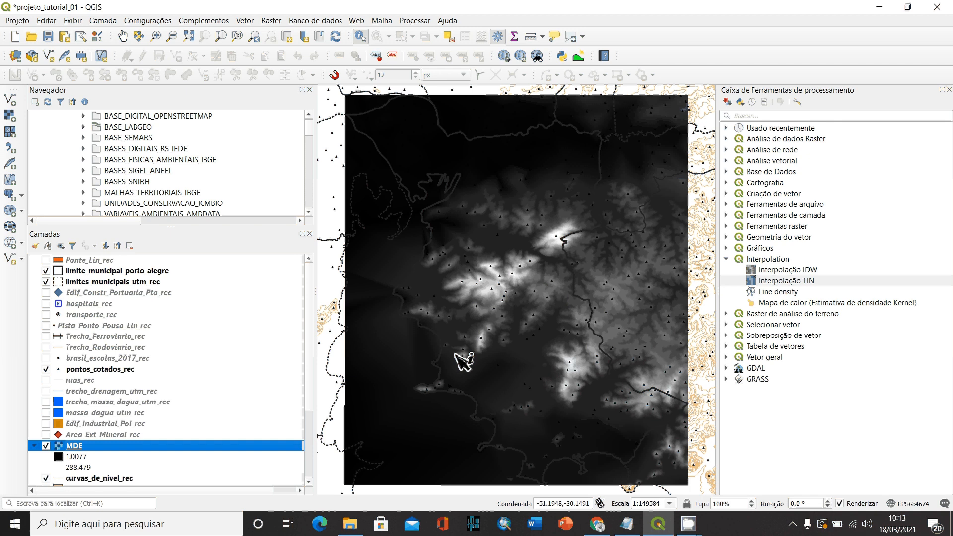
pyautogui.click(271, 21)
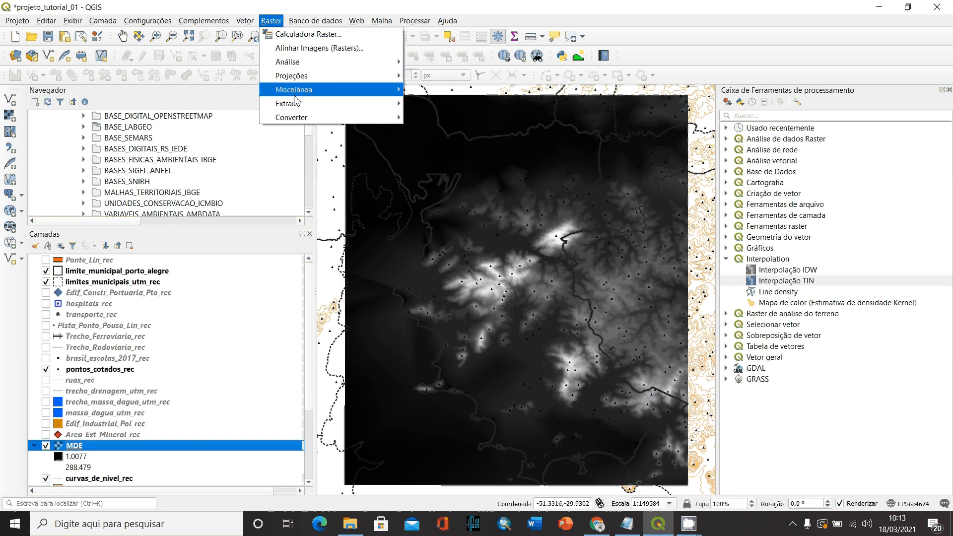
pyautogui.moveTo(299, 109)
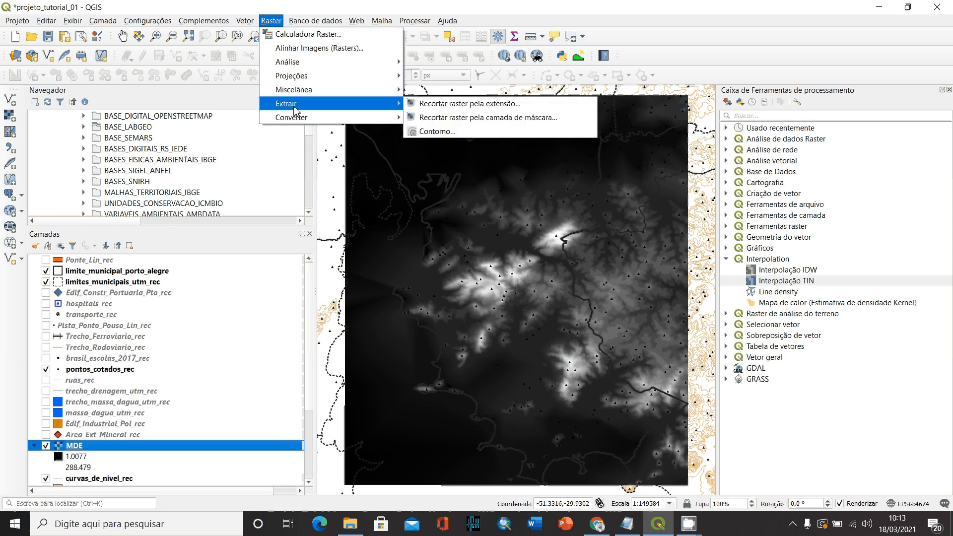
pyautogui.click(499, 118)
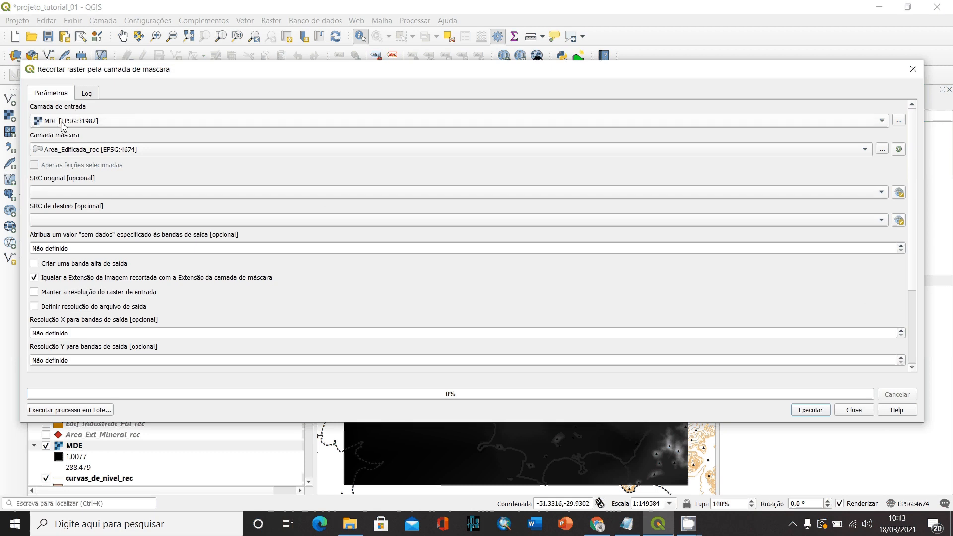
pyautogui.click(63, 122)
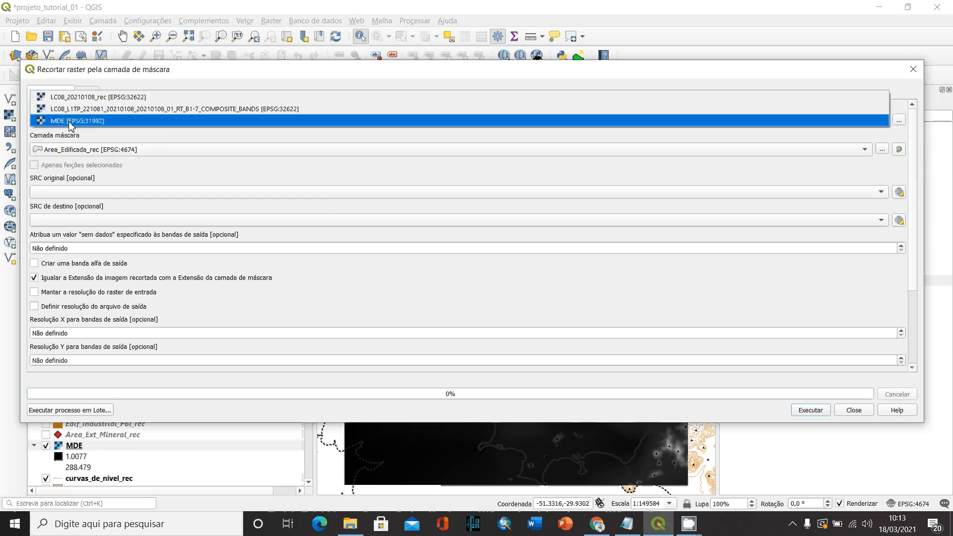
pyautogui.click(70, 122)
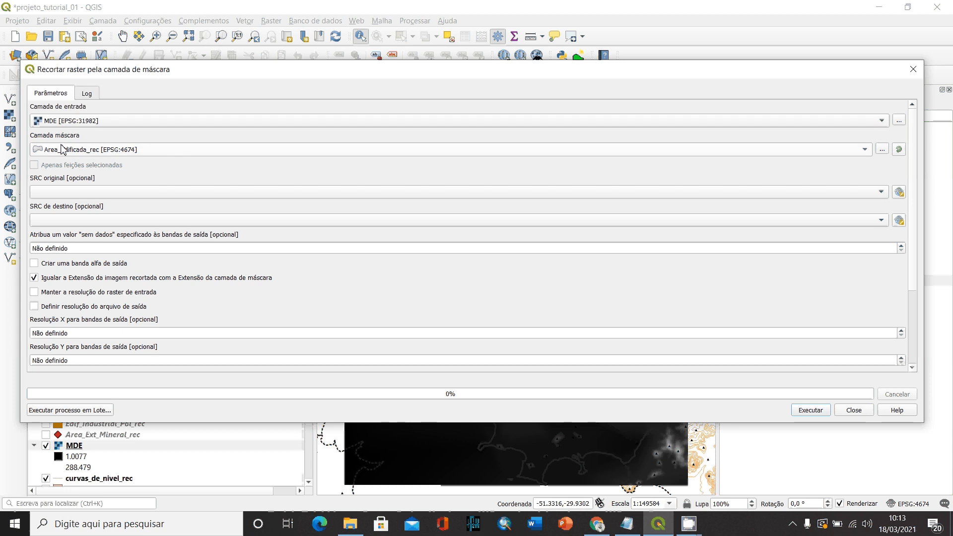
# - Use limite_municipal_porto_alegre as the mask layer and disable matching the clipped raster's extent to the mask's extent
pyautogui.click(62, 148)
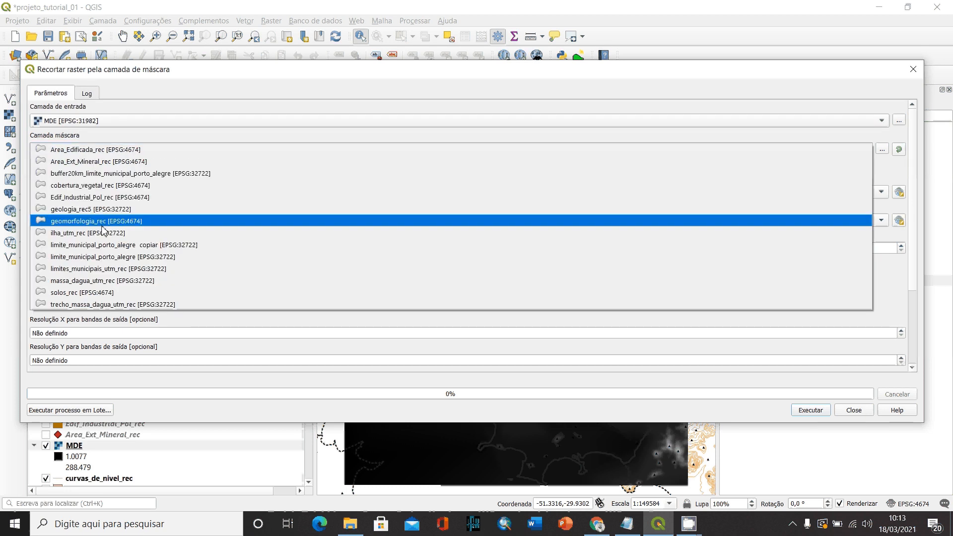
pyautogui.click(119, 257)
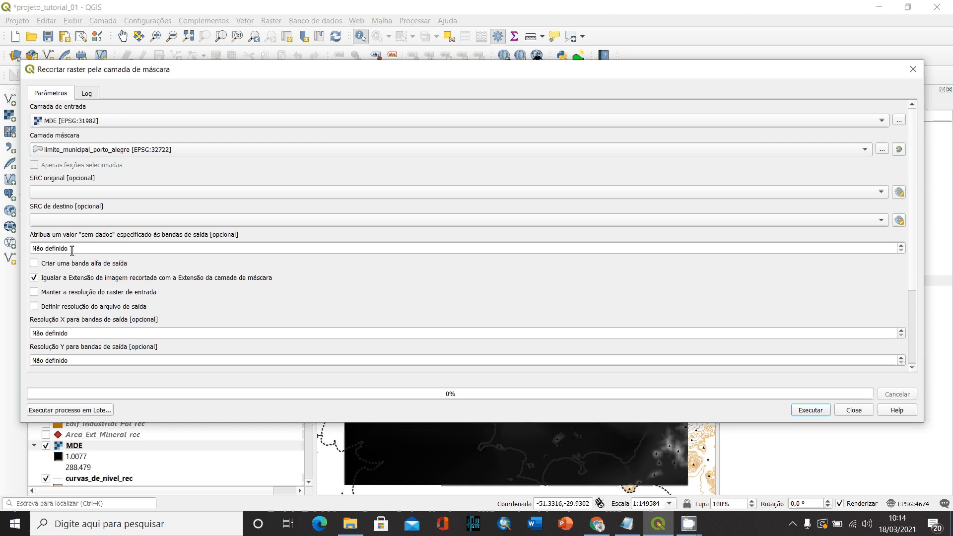
pyautogui.click(34, 280)
# - Set the clipped output to be saved as the TIF file MDE_REC in the TUTORIAL_02 folder, run the clip and close its dialog
pyautogui.scroll(-5, 398, 289)
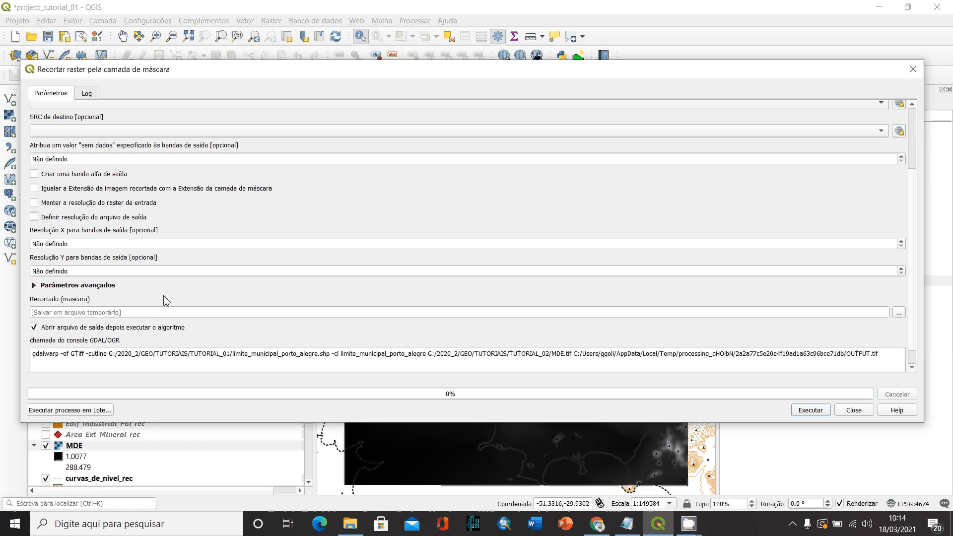
pyautogui.scroll(-1, 169, 297)
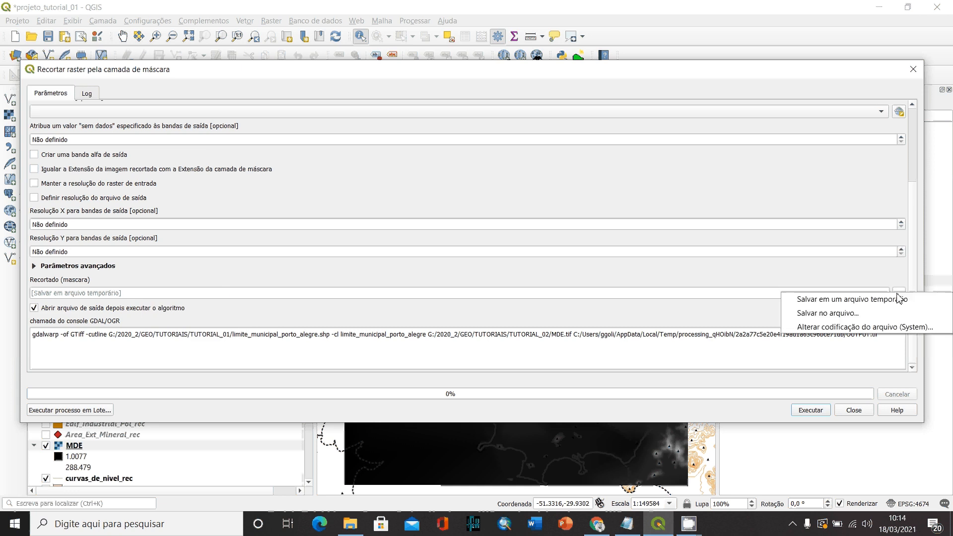
pyautogui.click(843, 313)
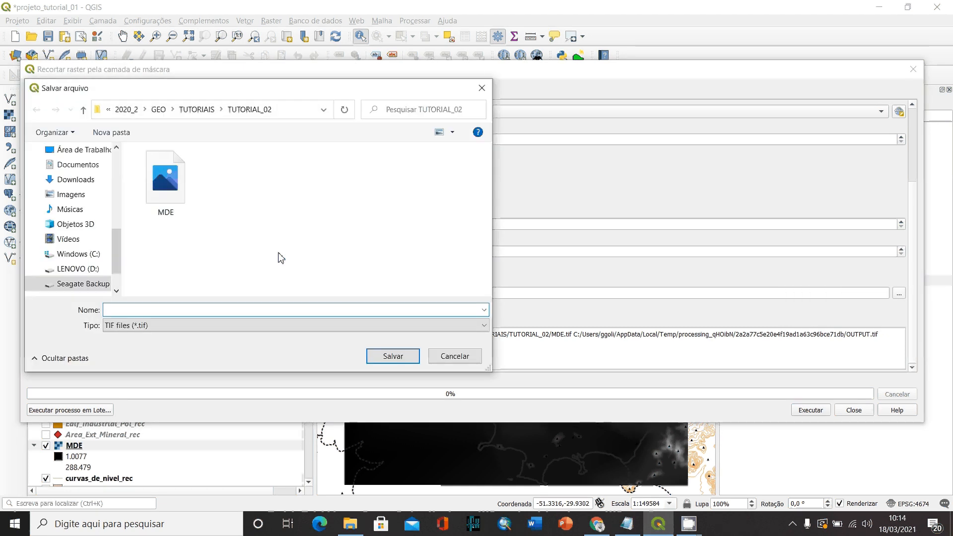
pyautogui.click(168, 196)
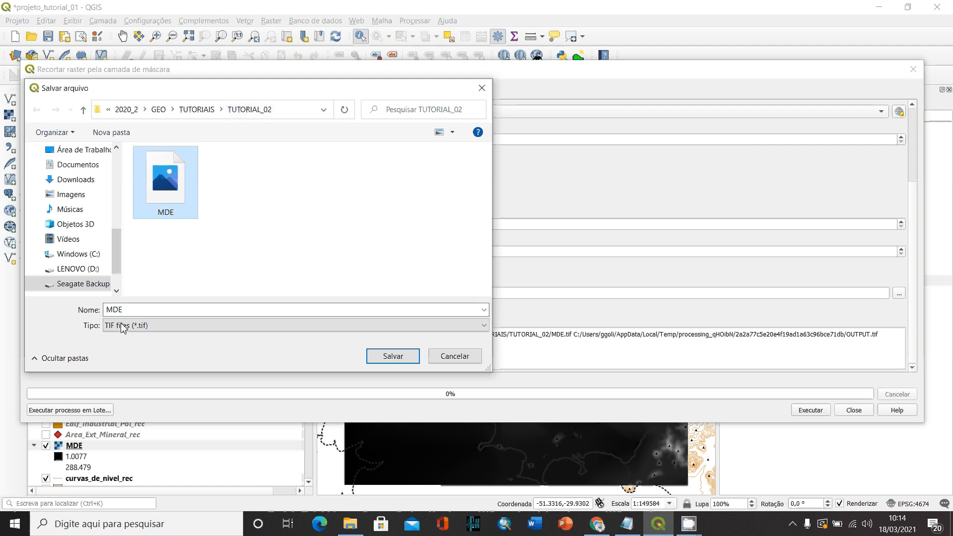
pyautogui.click(139, 314)
pyautogui.click(139, 314)
pyautogui.write('_REC')
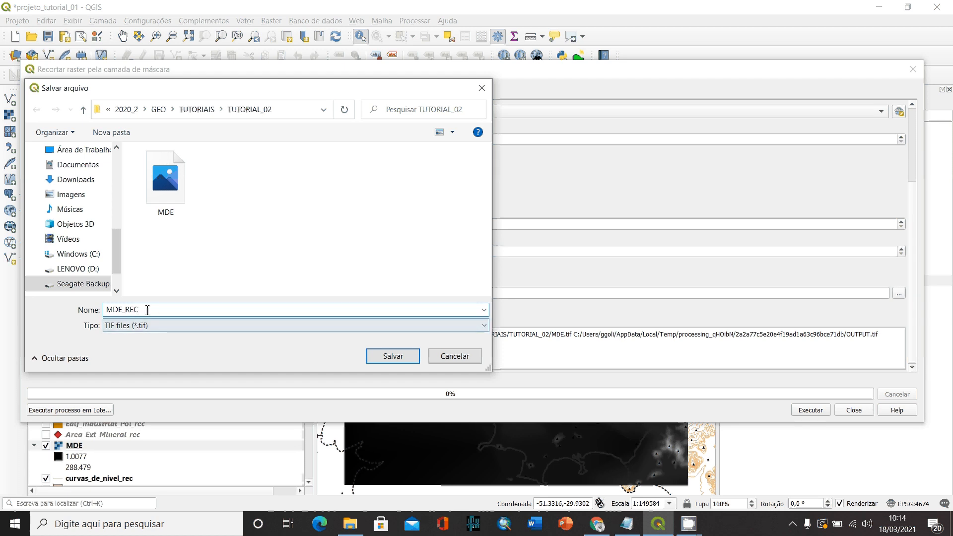
pyautogui.click(400, 357)
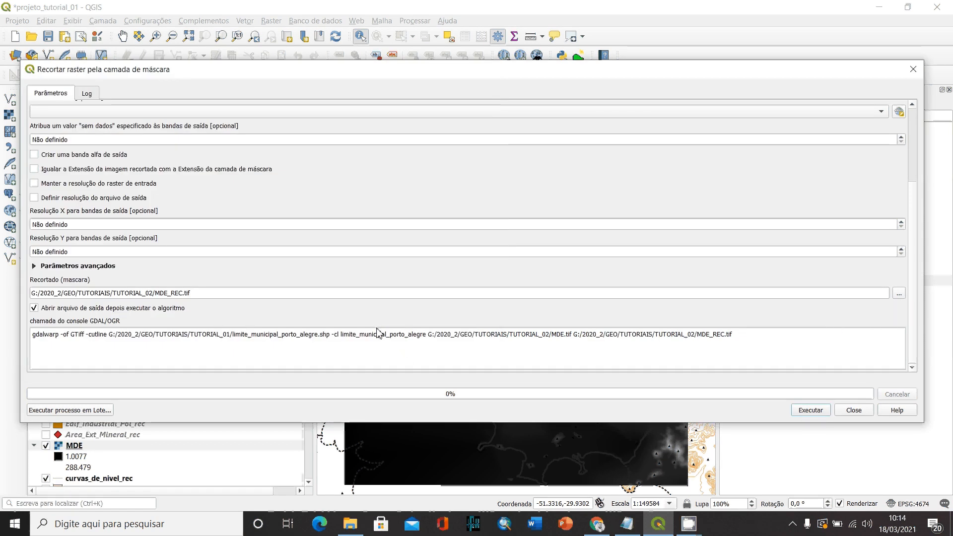
pyautogui.click(811, 411)
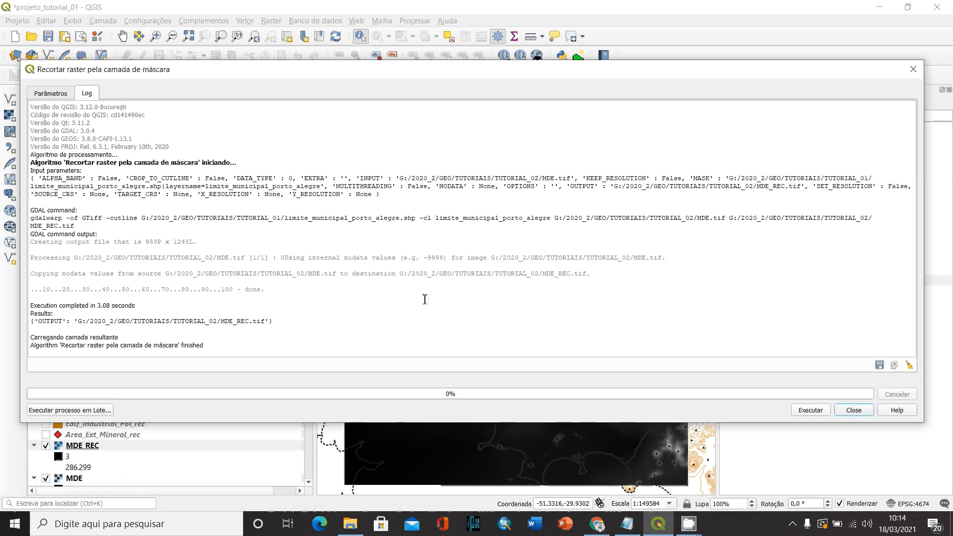
pyautogui.click(863, 414)
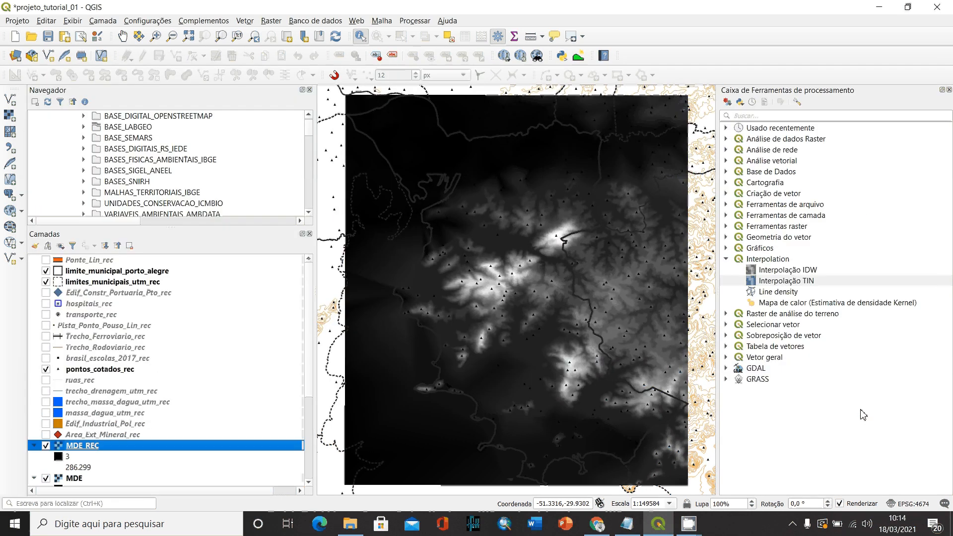
# - Hide the original unclipped MDE layer and remove it from the project
pyautogui.scroll(-2, 48, 456)
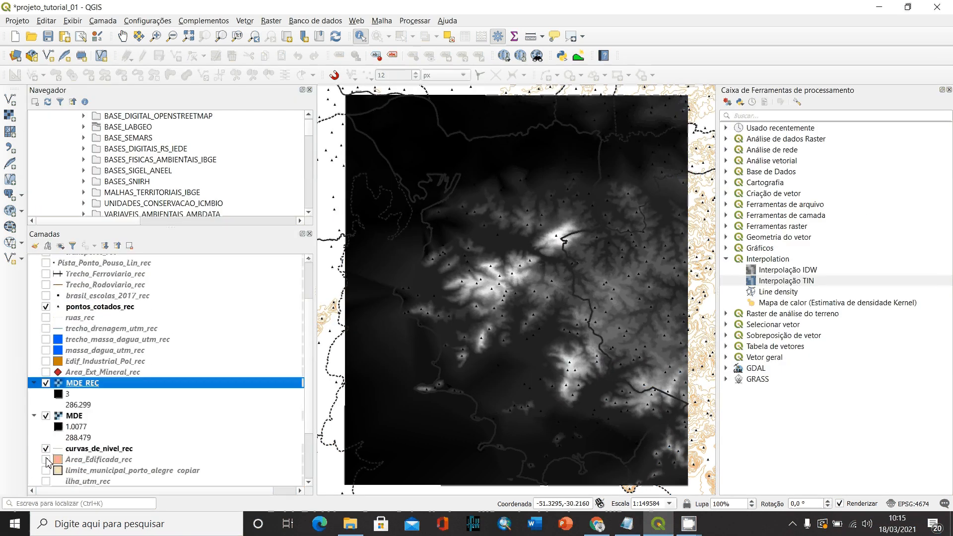
pyautogui.click(46, 416)
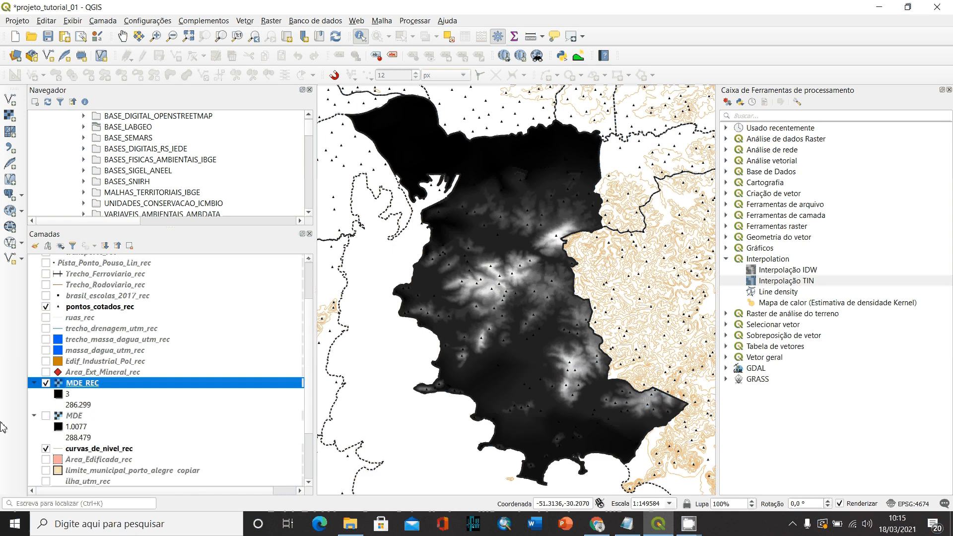
pyautogui.click(80, 417)
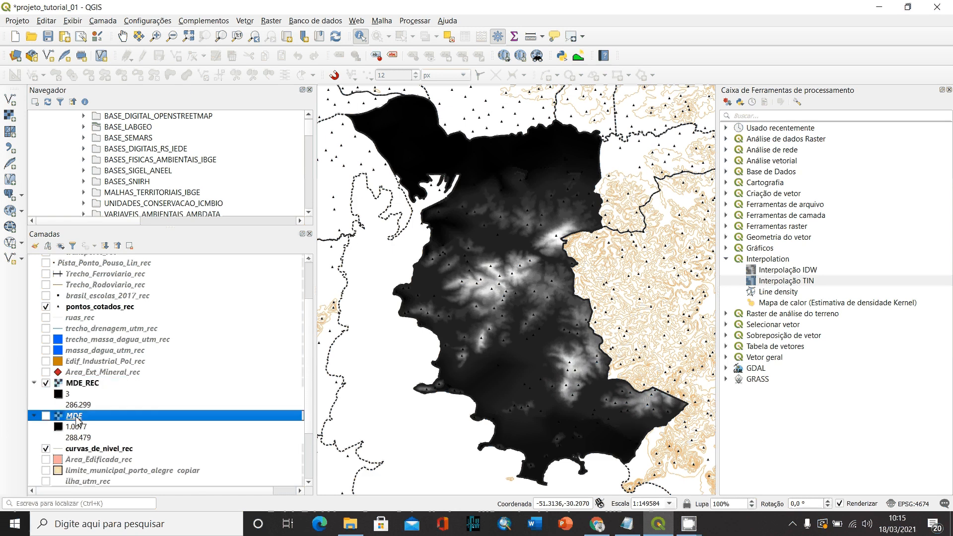
pyautogui.rightClick(76, 419)
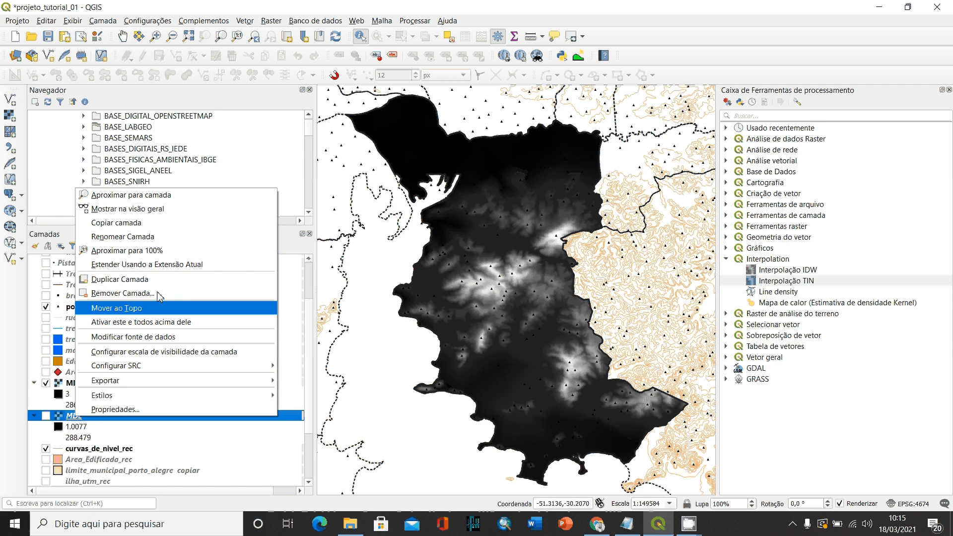
pyautogui.click(117, 296)
pyautogui.press('Return')
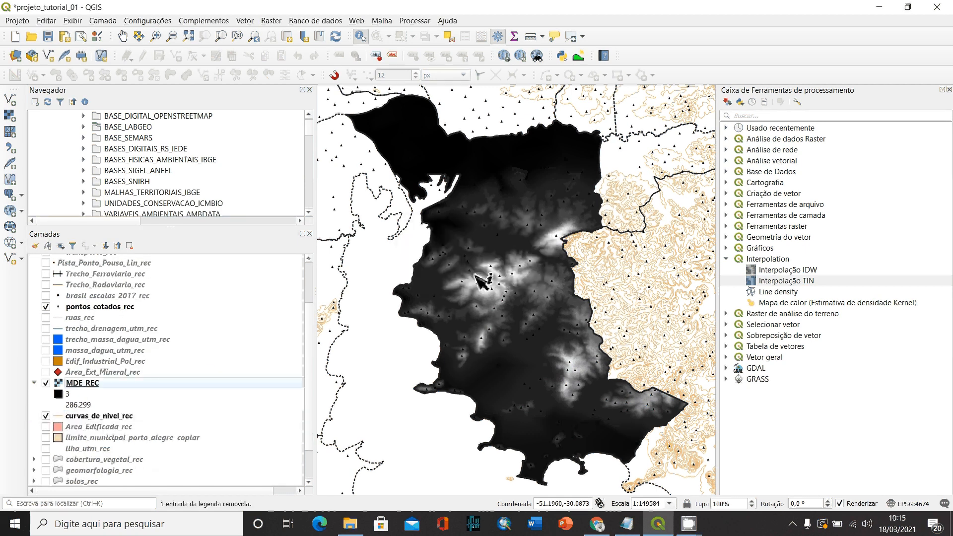
# - Place the MDE_REC layer directly below curvas_de_nivel_rec and compare the contours with the raster over the central hills, widening the map area
pyautogui.click(84, 384)
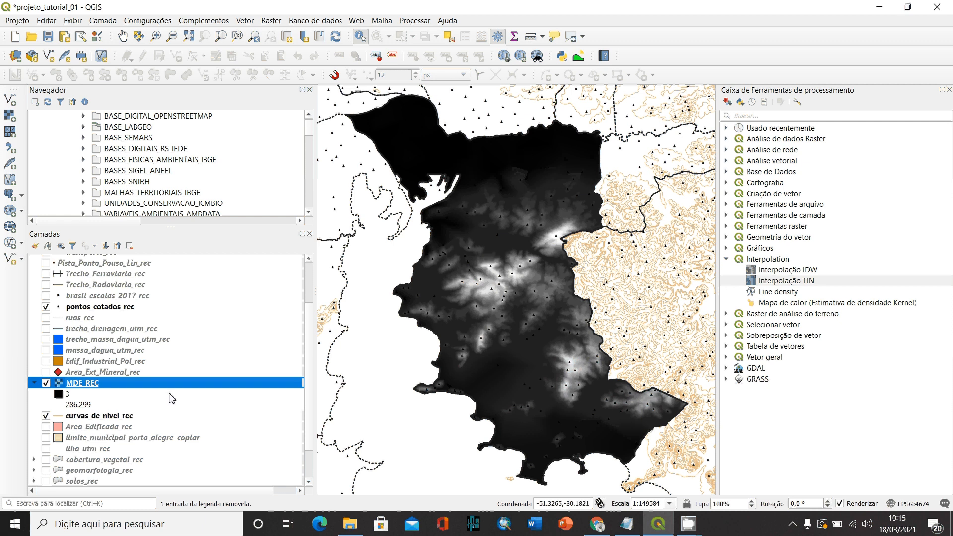
pyautogui.moveTo(84, 388)
pyautogui.mouseDown()
pyautogui.moveTo(43, 388)
pyautogui.moveTo(52, 422)
pyautogui.moveTo(91, 423)
pyautogui.mouseUp()
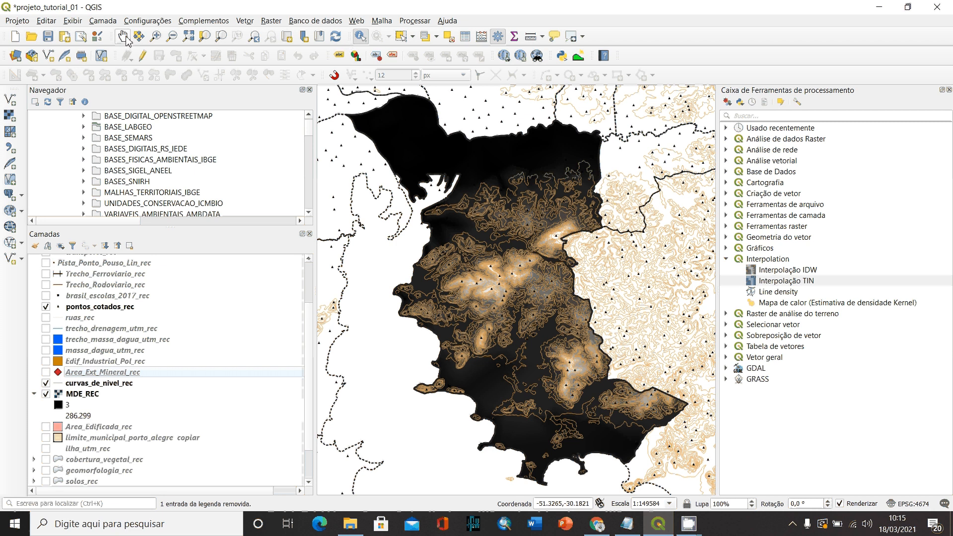
pyautogui.click(156, 38)
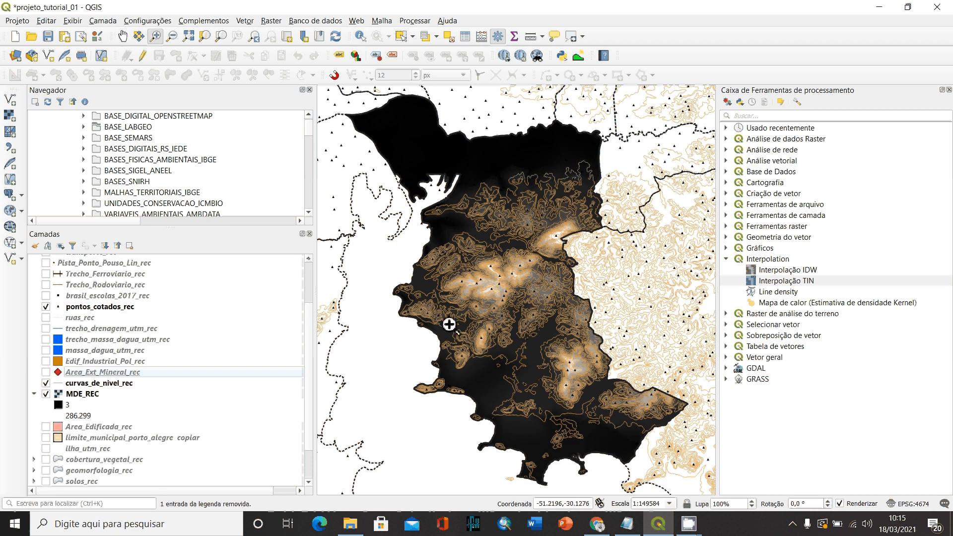
pyautogui.moveTo(432, 327); pyautogui.dragTo(589, 214)
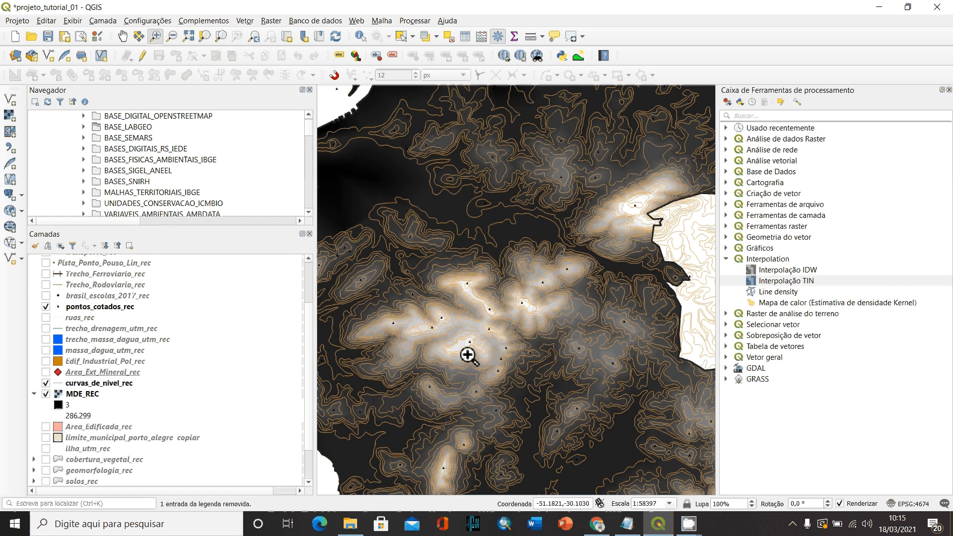
pyautogui.moveTo(353, 426); pyautogui.dragTo(558, 291)
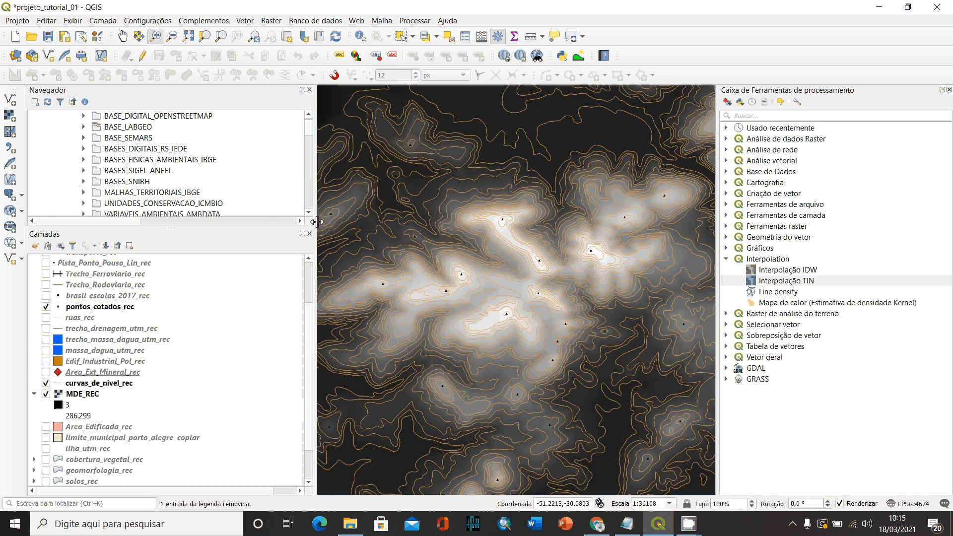
pyautogui.moveTo(316, 222); pyautogui.dragTo(188, 240)
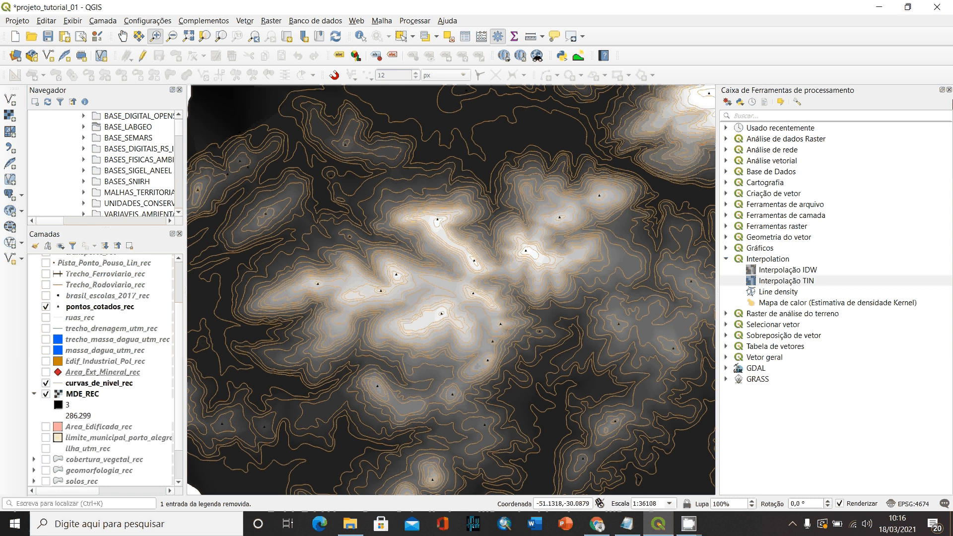
pyautogui.moveTo(717, 181); pyautogui.dragTo(818, 178)
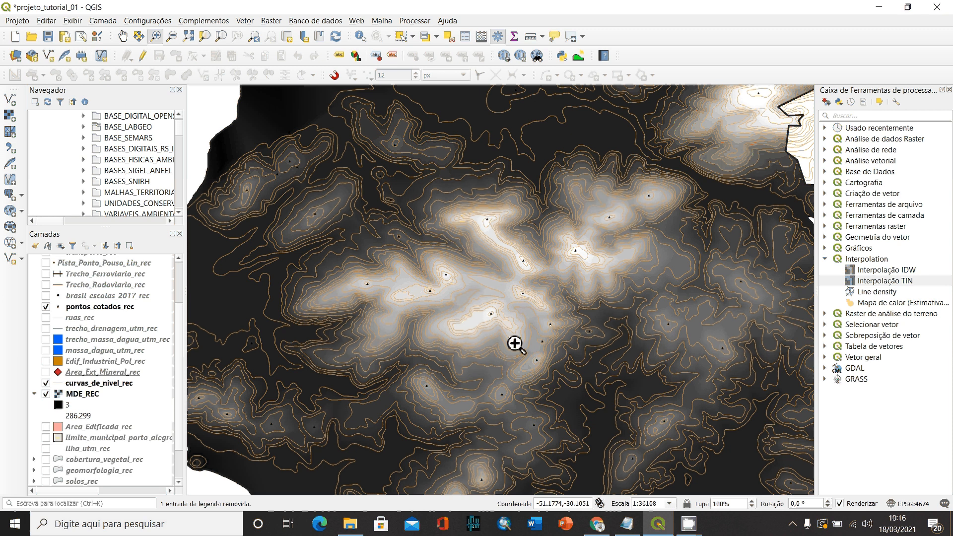
# - Hide the contour-line layer curvas_de_nivel_rec and the spot-height layer pontos_cotados_rec that overlay the clipped raster
pyautogui.rightClick(82, 394)
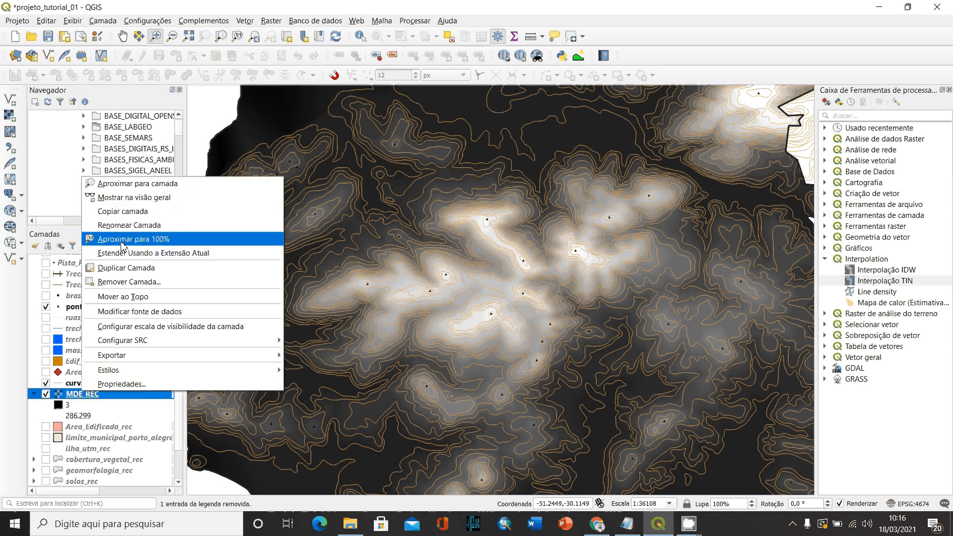
pyautogui.click(124, 239)
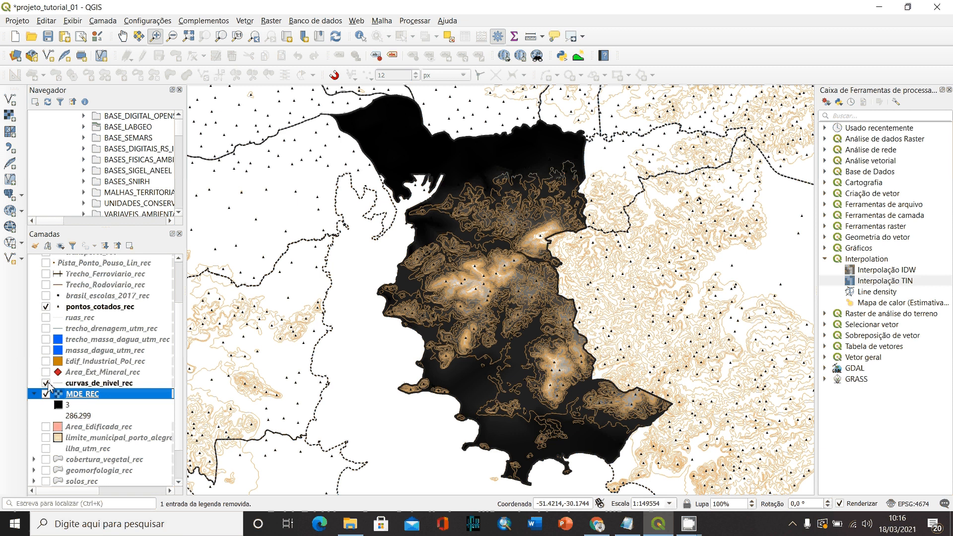
pyautogui.click(46, 384)
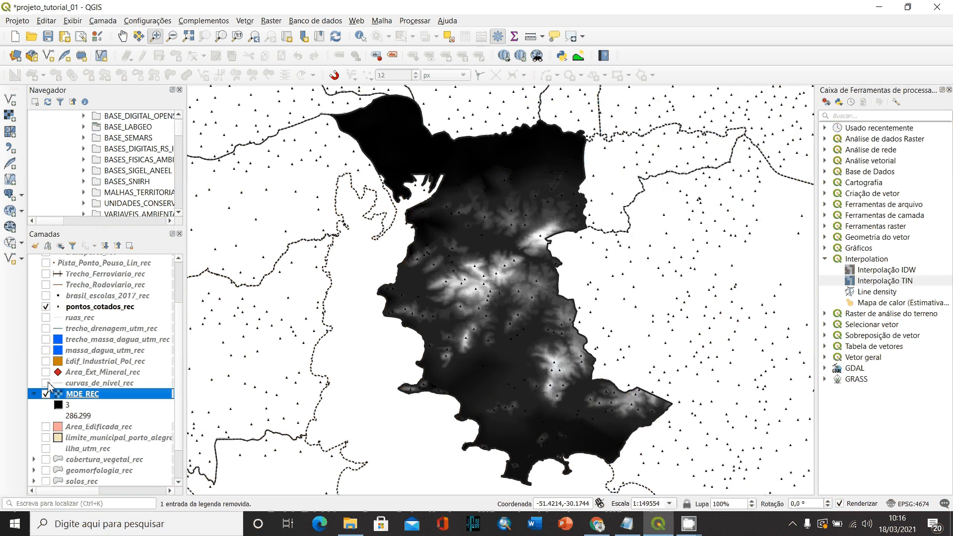
pyautogui.click(46, 306)
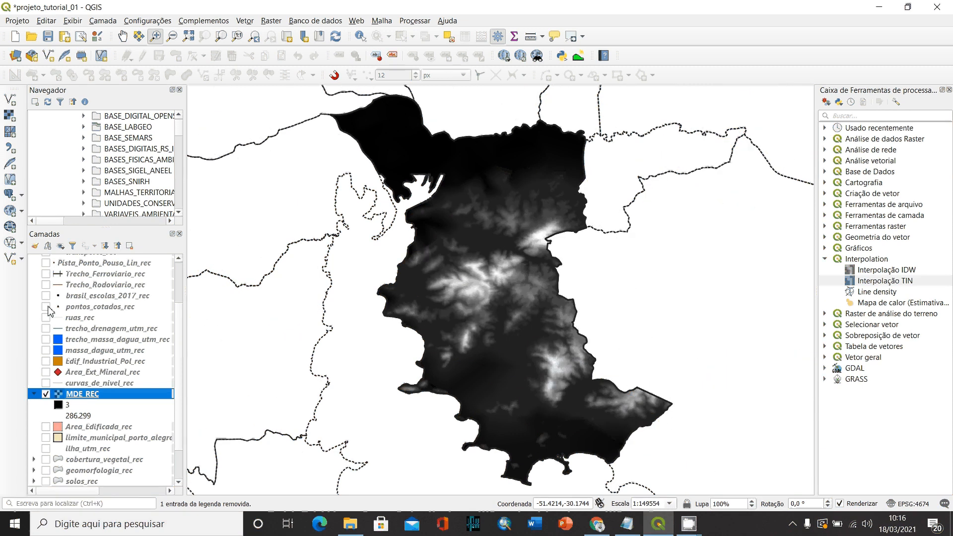
# - Render MDE_REC as Banda simples falsa-cor and open its colour gradient for editing
pyautogui.doubleClick(81, 395)
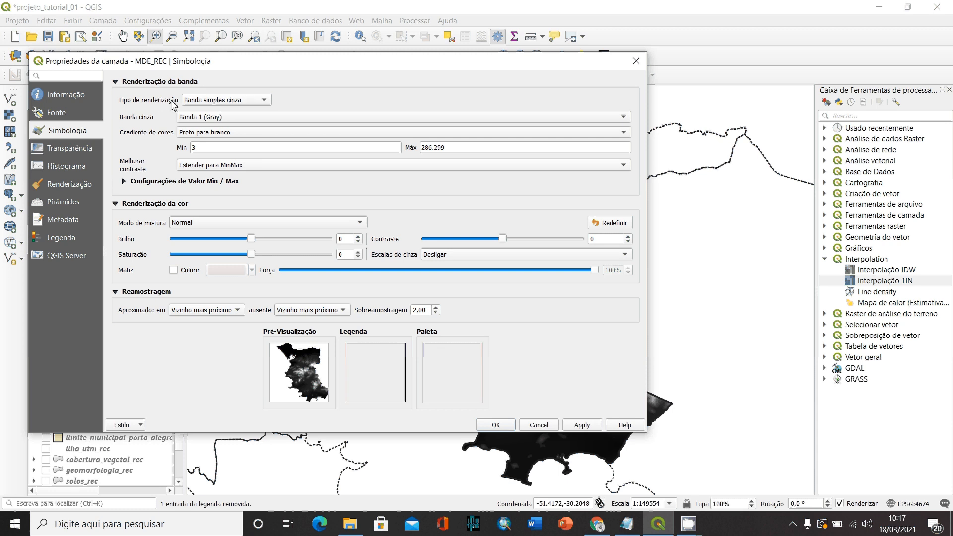
pyautogui.click(197, 103)
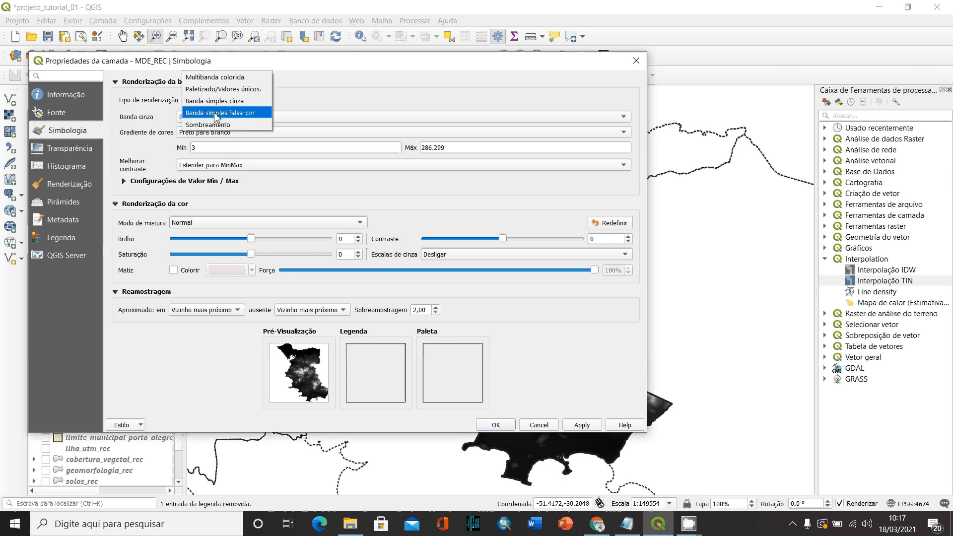
pyautogui.click(243, 117)
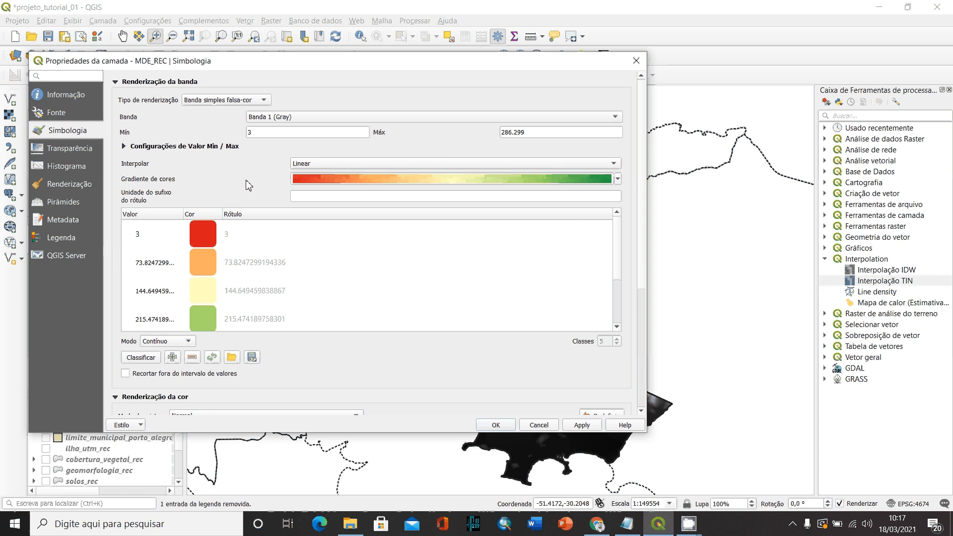
pyautogui.click(364, 180)
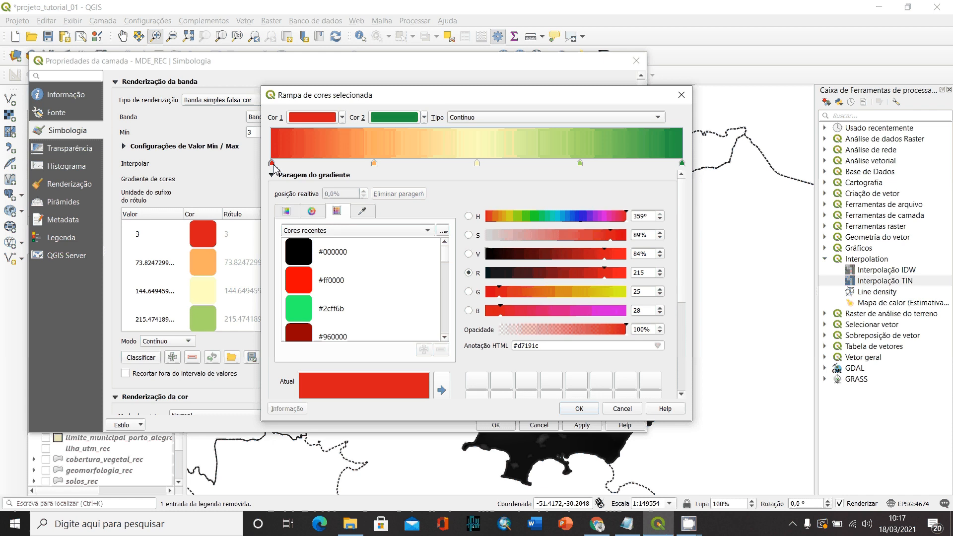
pyautogui.doubleClick(287, 163)
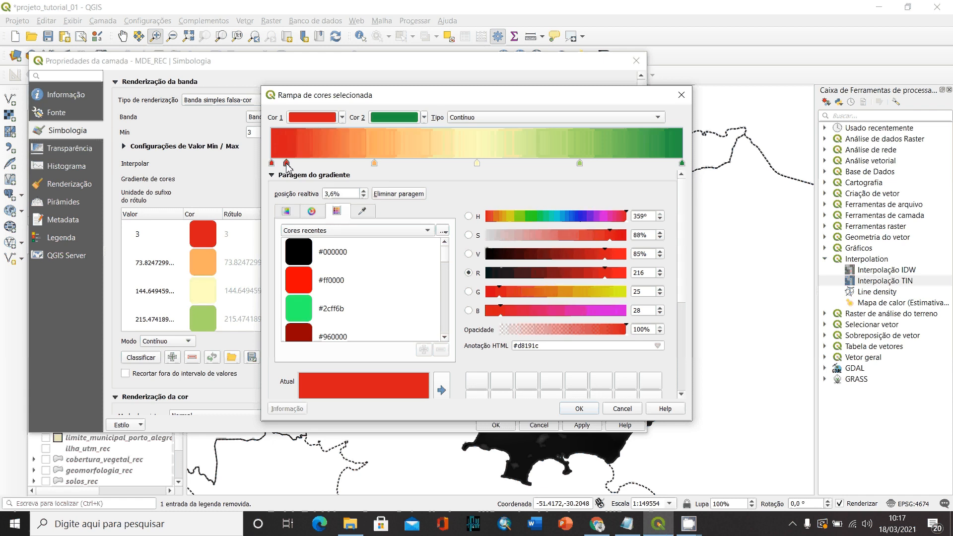
pyautogui.press('Delete')
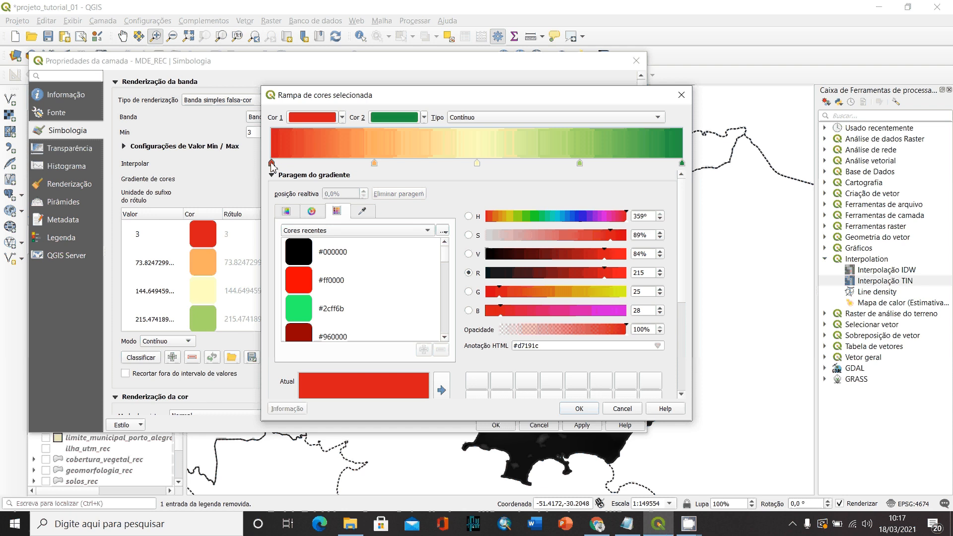
pyautogui.doubleClick(292, 166)
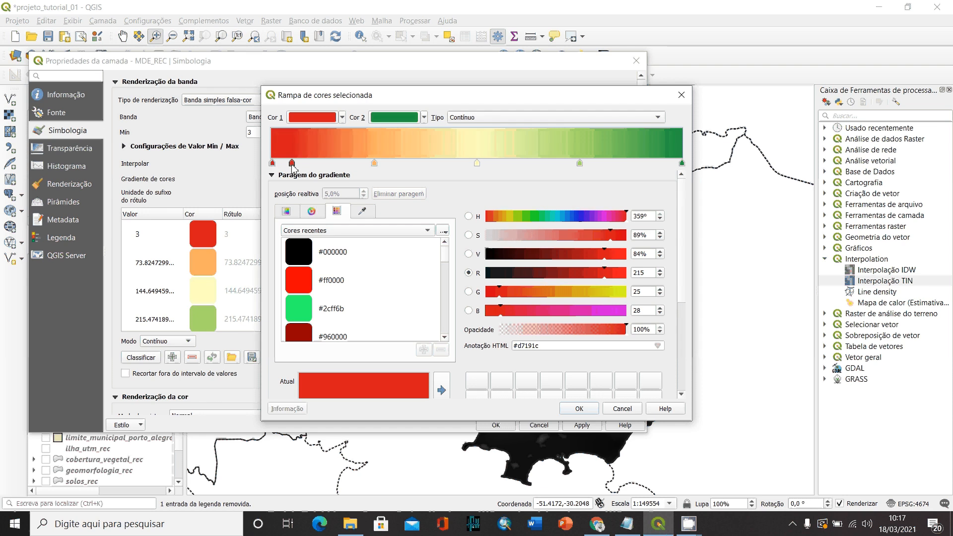
pyautogui.moveTo(292, 166); pyautogui.dragTo(273, 164)
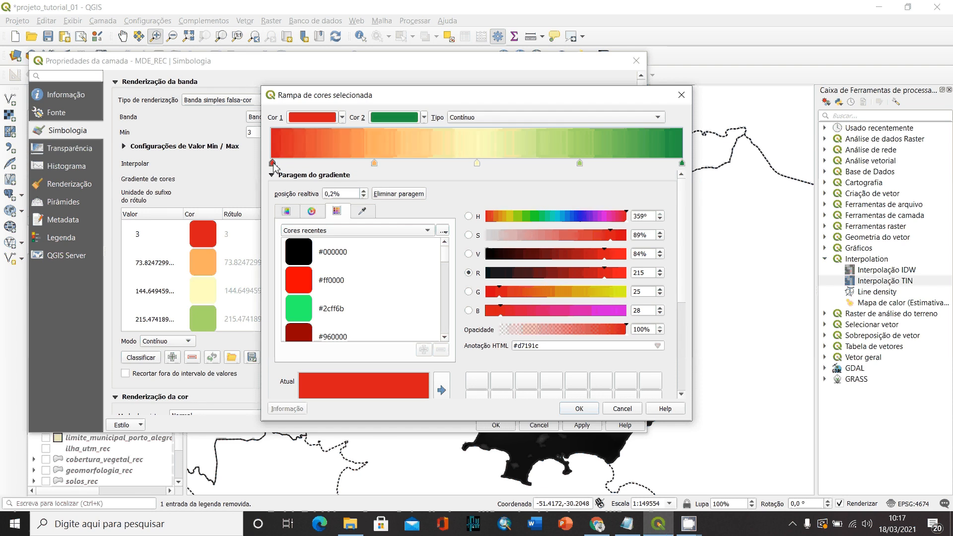
pyautogui.click(273, 164)
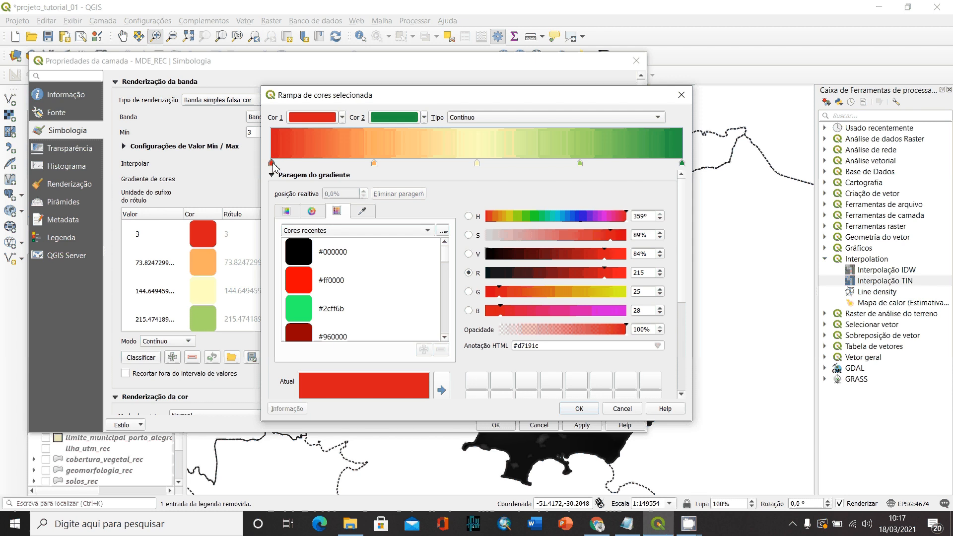
pyautogui.click(272, 163)
pyautogui.moveTo(272, 164); pyautogui.dragTo(290, 165)
pyautogui.press('Delete')
pyautogui.click(375, 164)
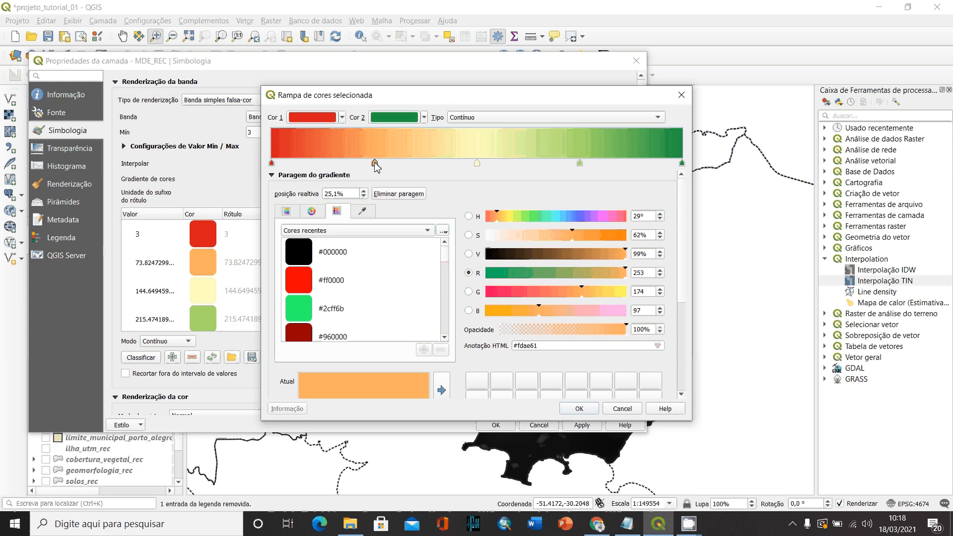
# - Recolour the gradient's starting stop at 0% to light green #8ad718
pyautogui.click(272, 163)
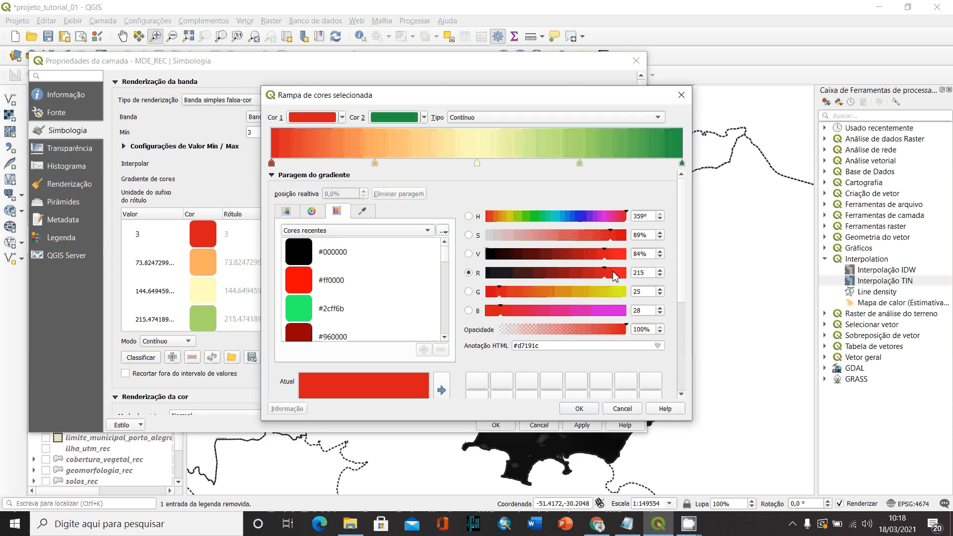
pyautogui.click(530, 216)
pyautogui.moveTo(530, 219); pyautogui.dragTo(519, 218)
pyautogui.moveTo(579, 279); pyautogui.dragTo(562, 278)
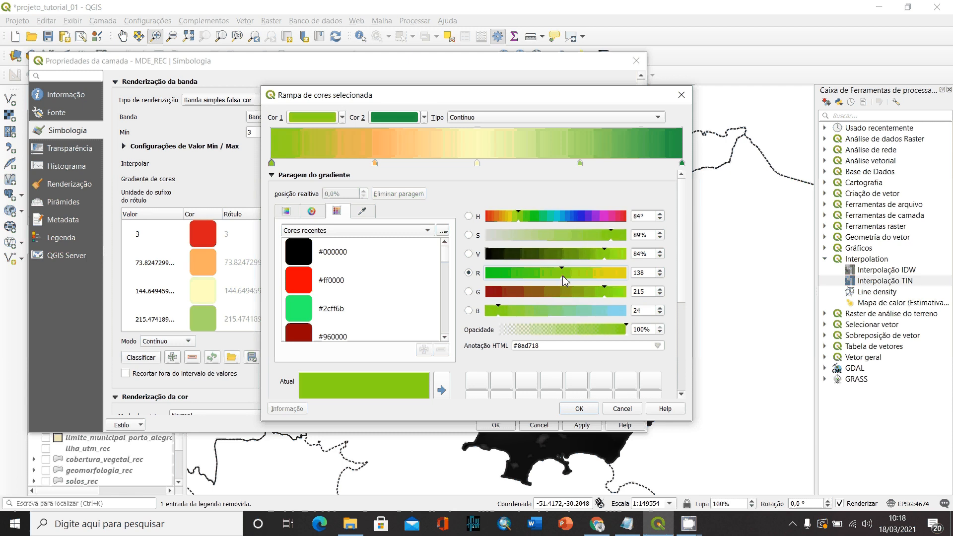
pyautogui.click(565, 280)
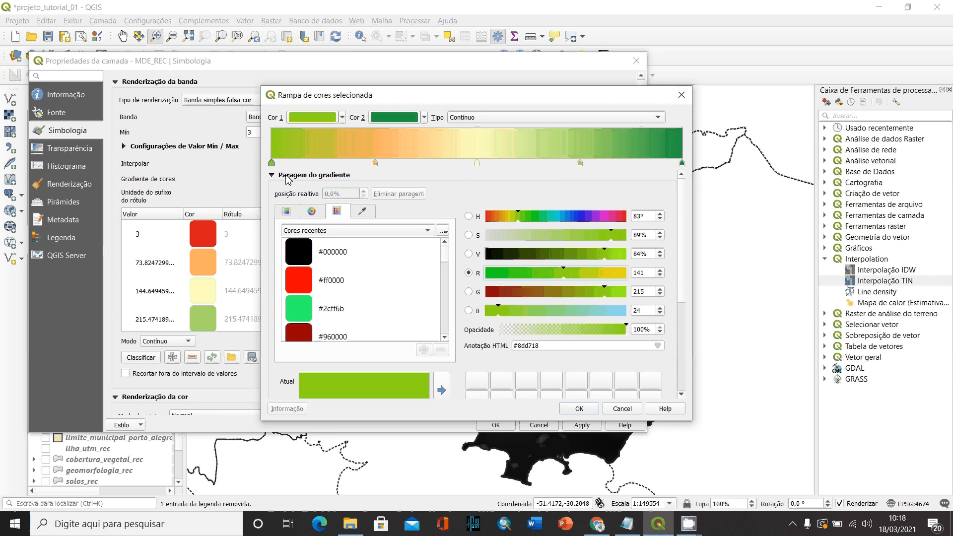
# - Recolour the gradient stop at 25.1% to yellow #f1fd49, with hue 64° and saturation 71%
pyautogui.click(374, 164)
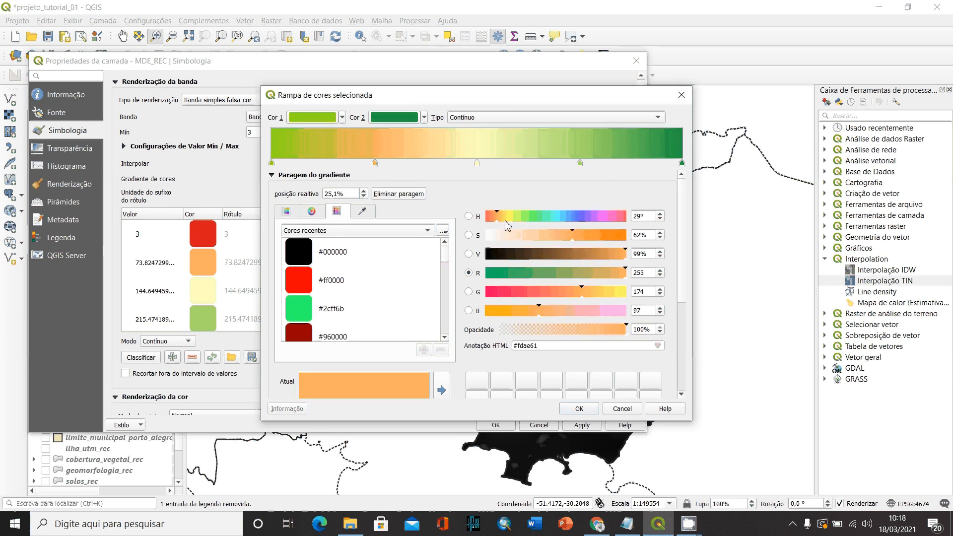
pyautogui.moveTo(506, 221); pyautogui.dragTo(514, 225)
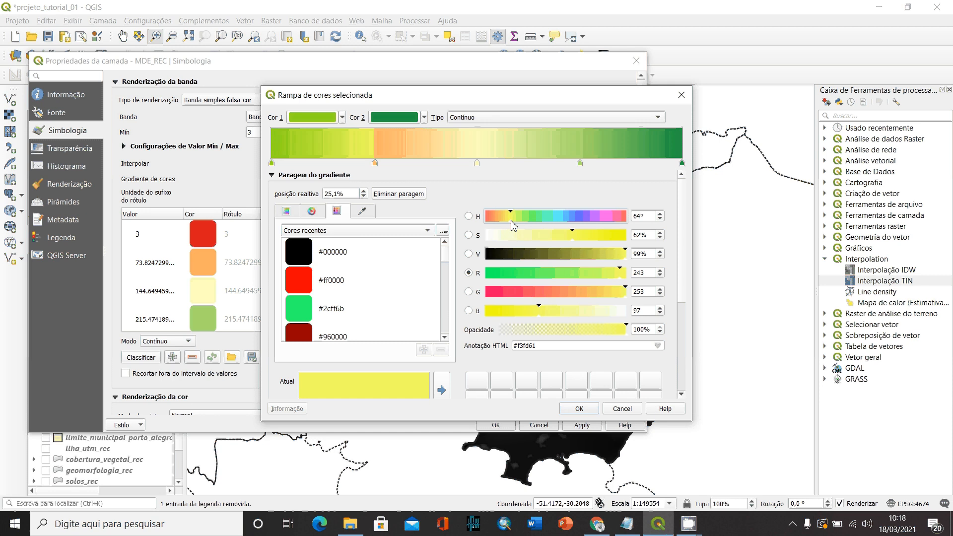
pyautogui.click(593, 237)
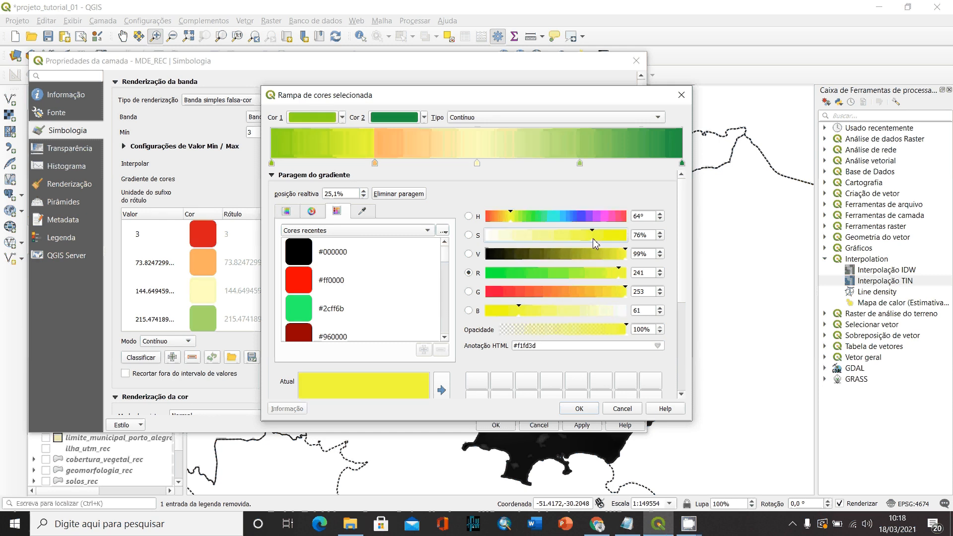
pyautogui.moveTo(594, 240); pyautogui.dragTo(586, 240)
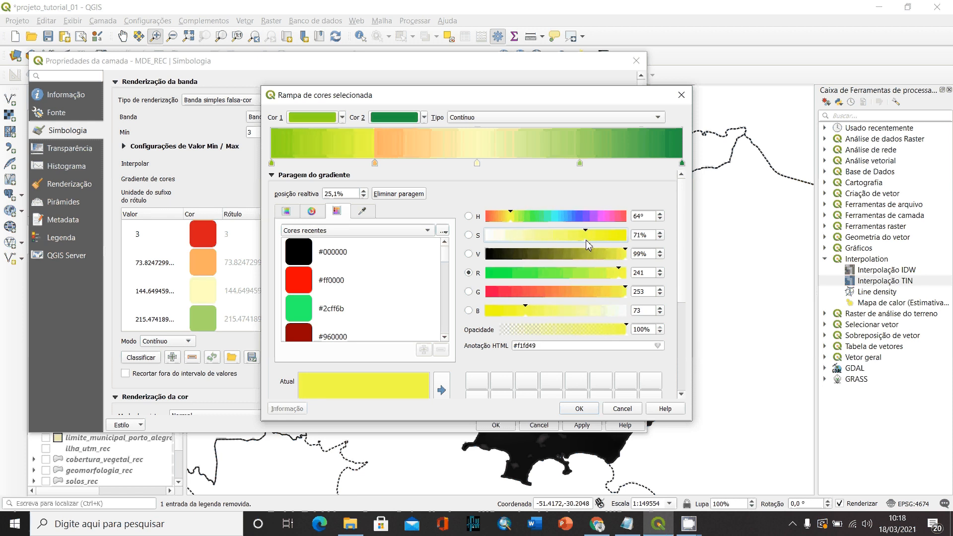
# - Recolour the gradient's middle stop at 50% to orange #ffa600, starting from the recent colour #ff0000
pyautogui.click(478, 164)
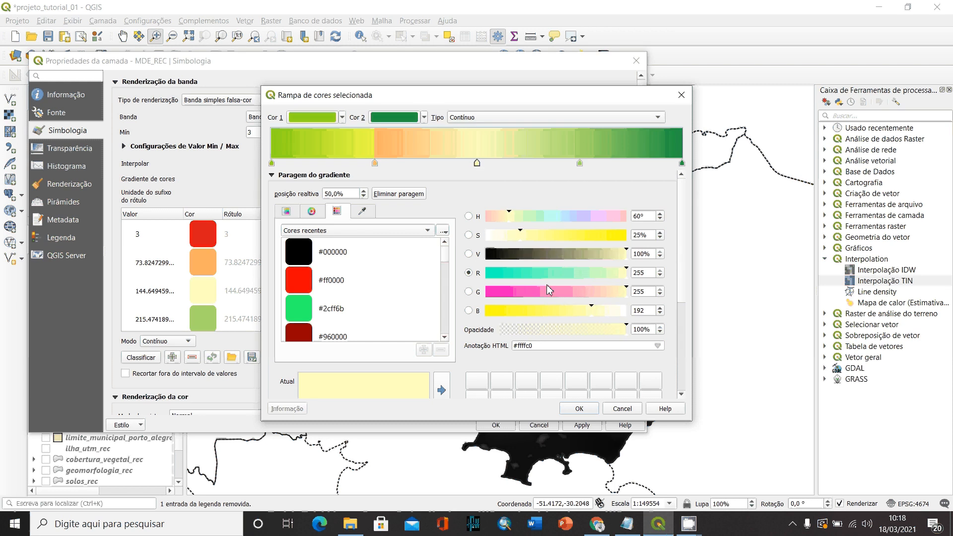
pyautogui.click(306, 284)
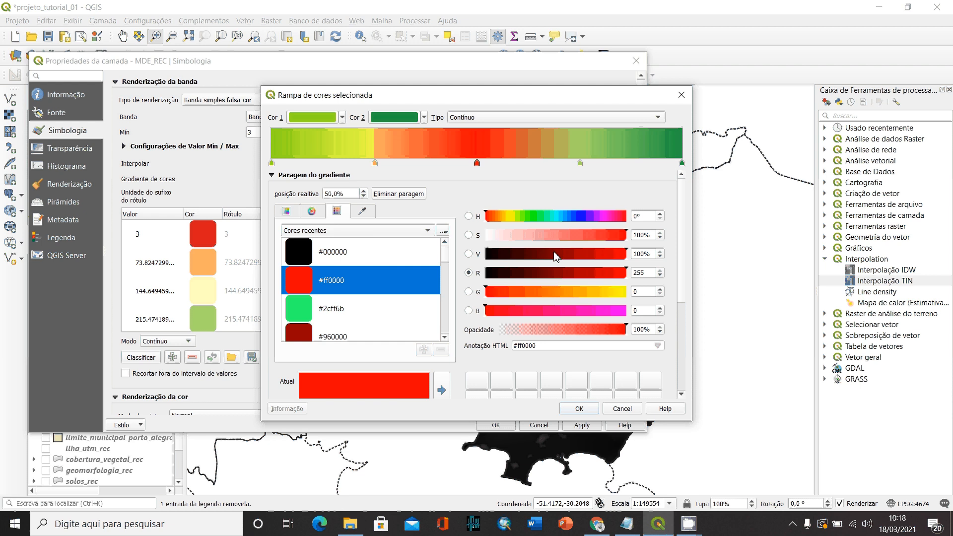
pyautogui.click(502, 218)
pyautogui.moveTo(502, 218); pyautogui.dragTo(502, 217)
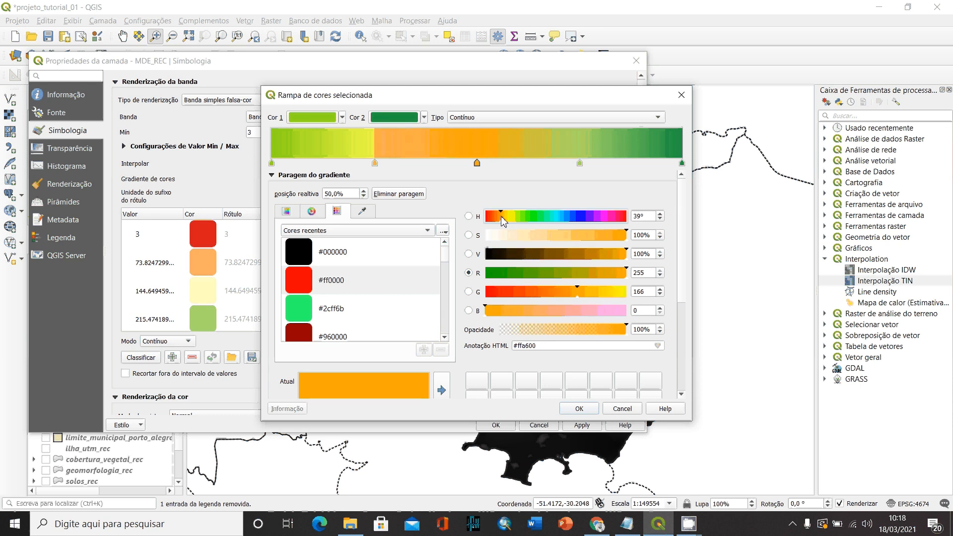
# - Delete the pale orange stop overlapping the yellow one and move the yellow stop to about 18%
pyautogui.click(376, 163)
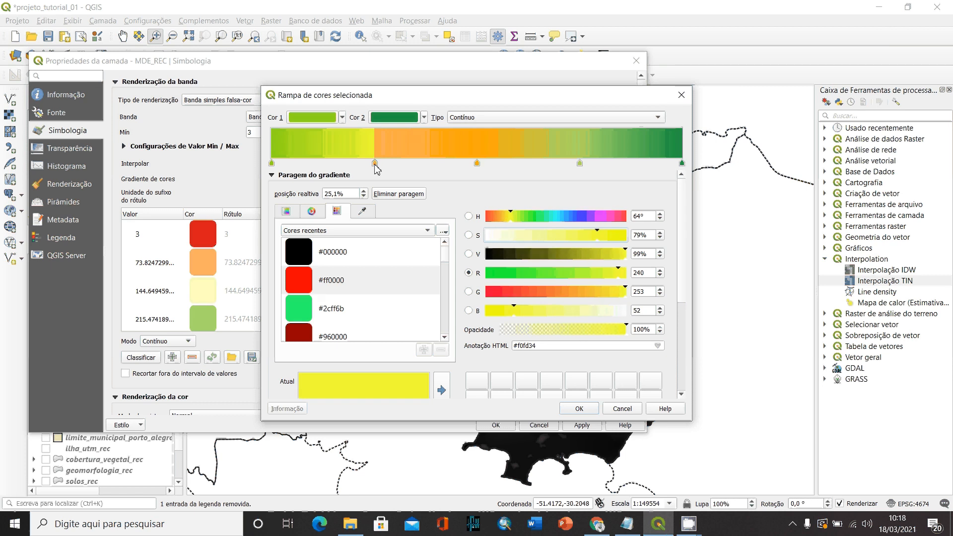
pyautogui.moveTo(376, 169); pyautogui.dragTo(406, 170)
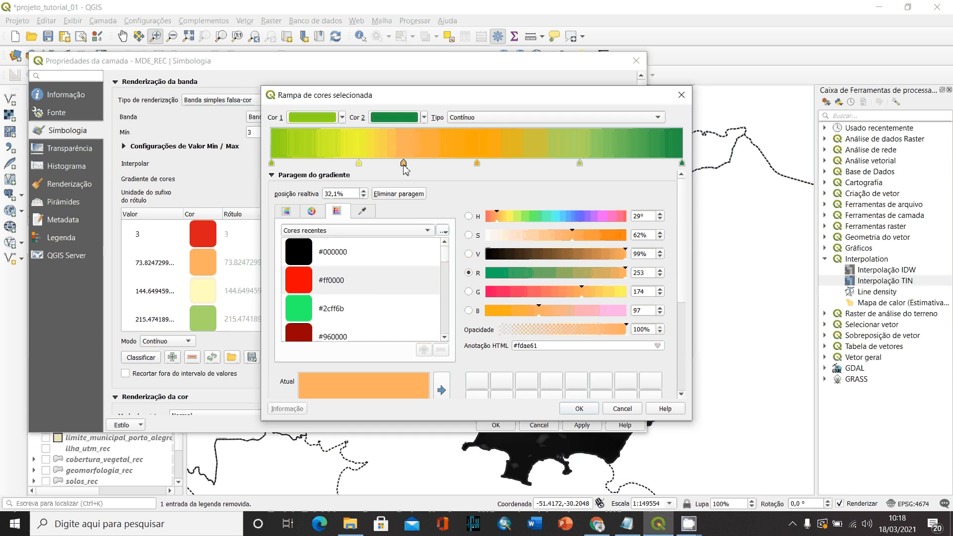
pyautogui.press('Delete')
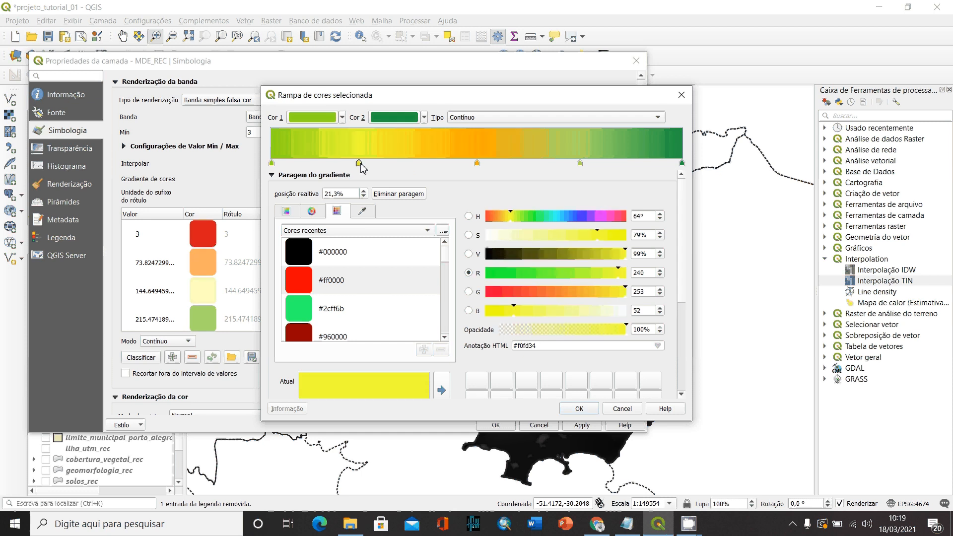
pyautogui.moveTo(361, 167)
pyautogui.mouseDown()
pyautogui.moveTo(388, 167)
pyautogui.moveTo(346, 167)
pyautogui.mouseUp()
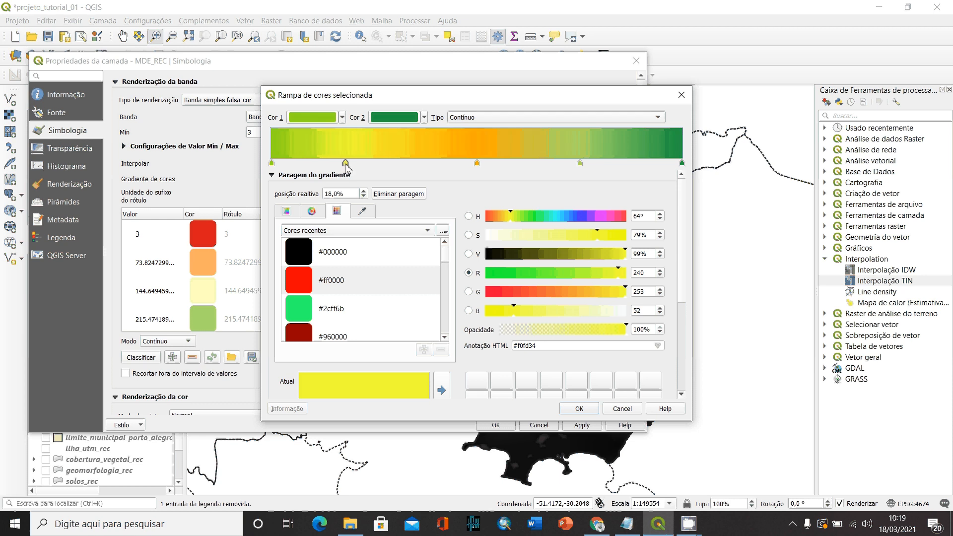
# - Recolour the 50% orange stop to red-orange #ff3300 and move it to about 39.6%
pyautogui.click(477, 163)
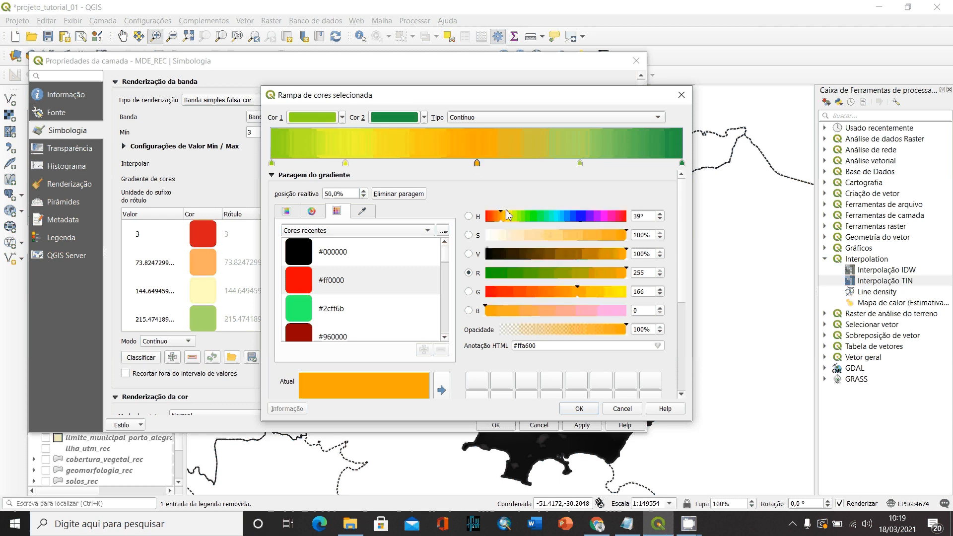
pyautogui.click(493, 219)
pyautogui.click(490, 222)
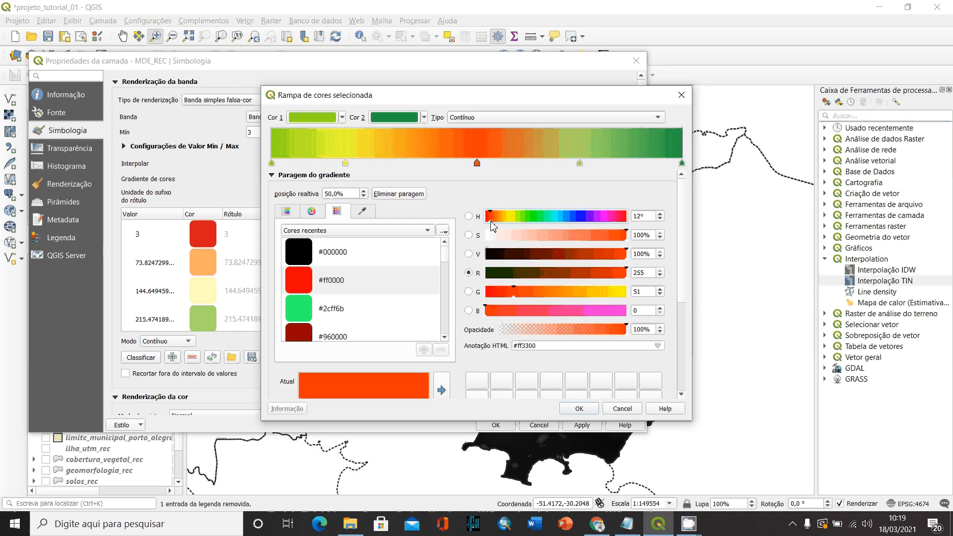
pyautogui.click(477, 164)
pyautogui.moveTo(476, 163); pyautogui.dragTo(435, 167)
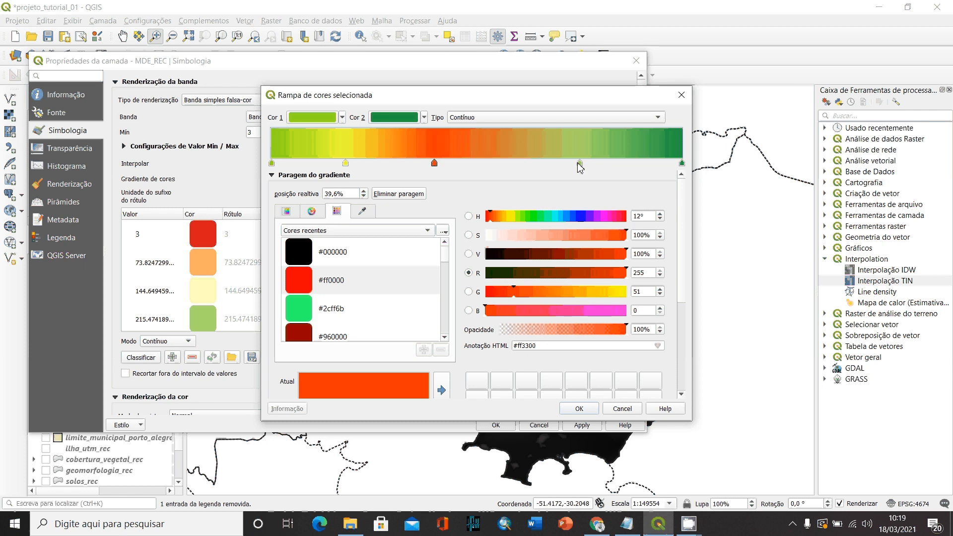
# - Move the intermediate light-green stop to about 68% and recolour it to tan #c6b07f
pyautogui.moveTo(579, 163); pyautogui.dragTo(551, 166)
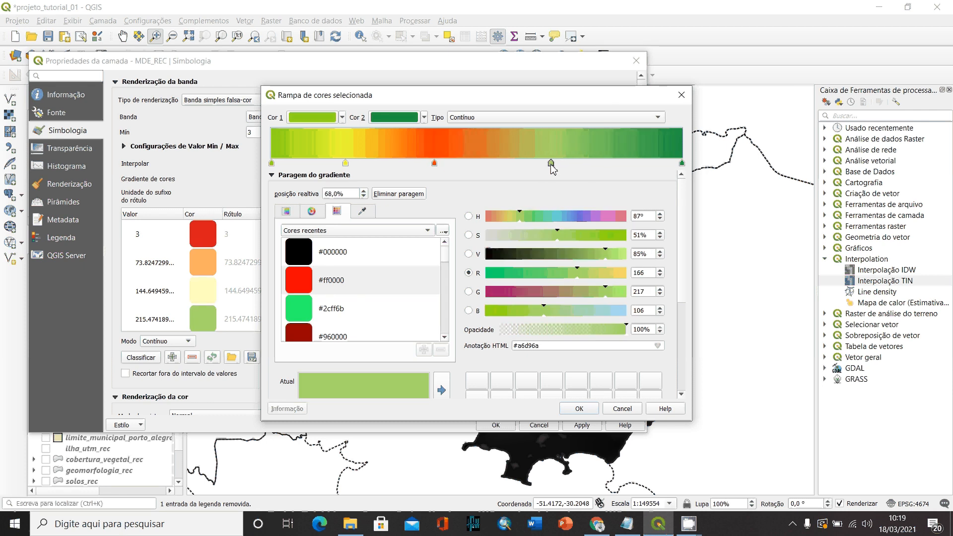
pyautogui.click(571, 293)
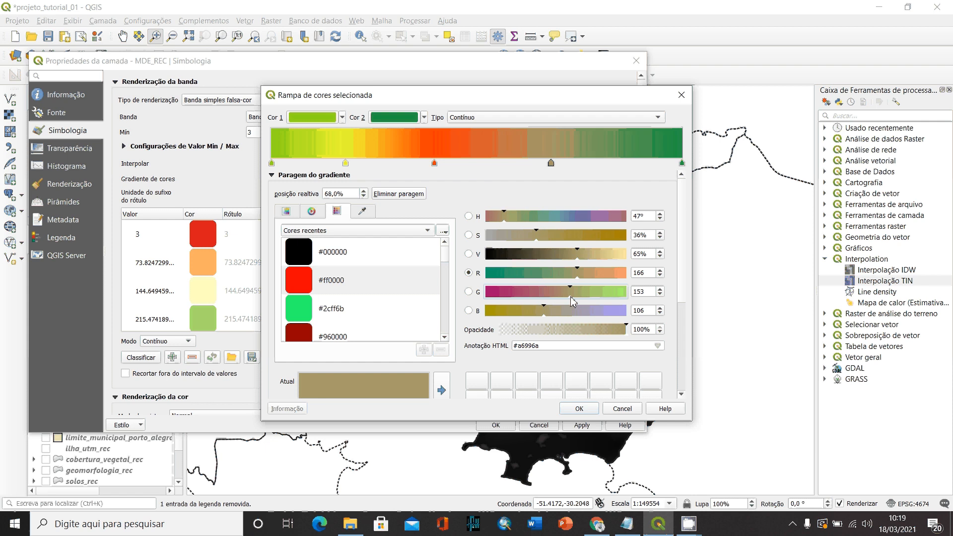
pyautogui.moveTo(570, 297); pyautogui.dragTo(567, 297)
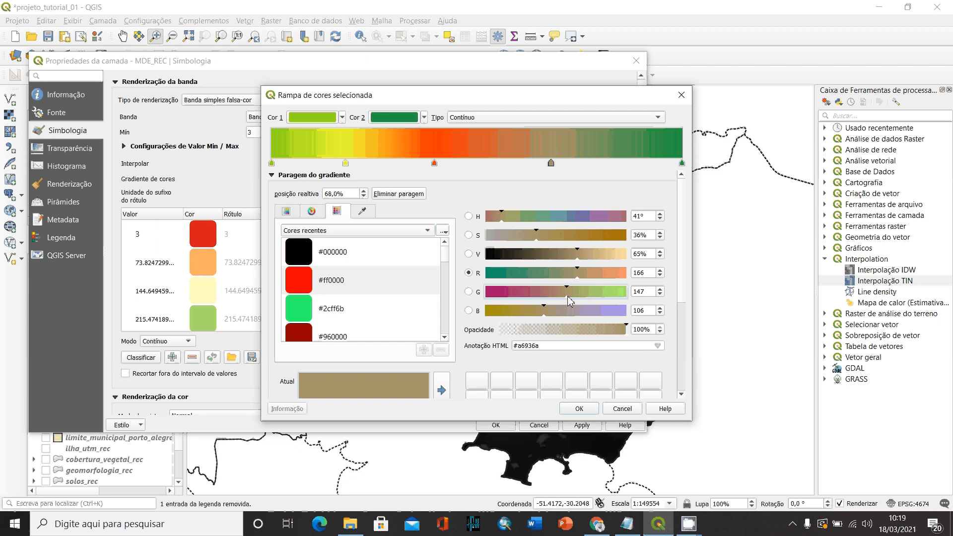
pyautogui.moveTo(581, 258); pyautogui.dragTo(597, 260)
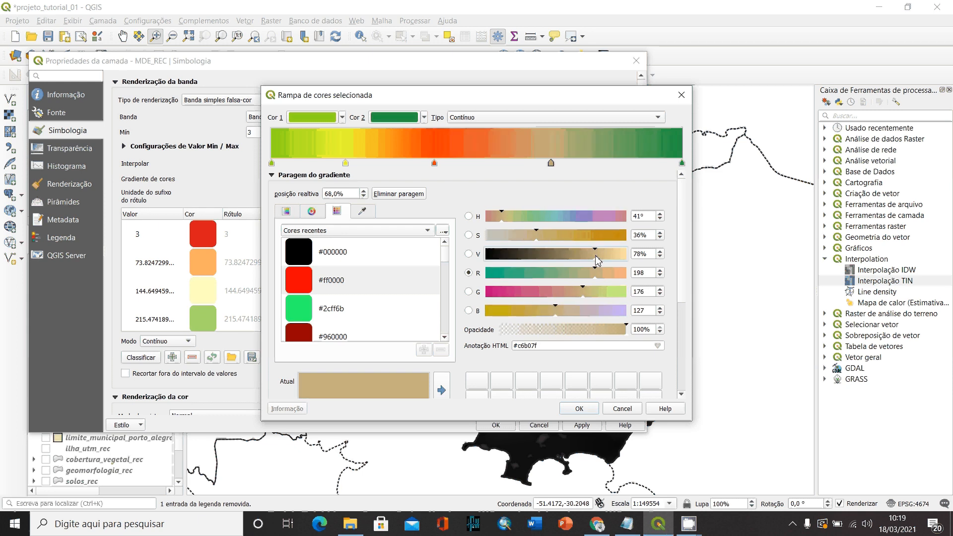
# - Recolour the gradient's end stop to white #ffffff and move the tan stop to about 83.8%
pyautogui.click(682, 163)
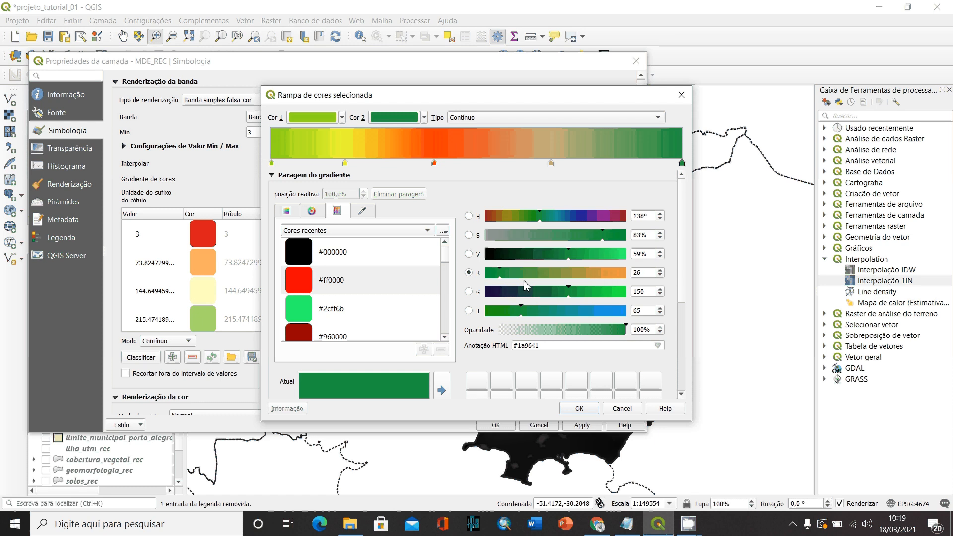
pyautogui.moveTo(501, 276); pyautogui.dragTo(631, 278)
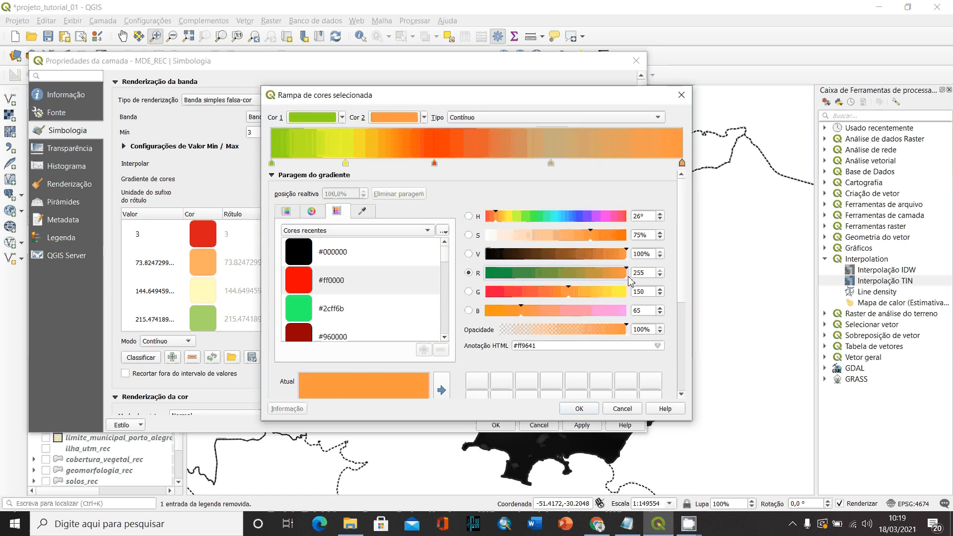
pyautogui.moveTo(569, 292); pyautogui.dragTo(629, 292)
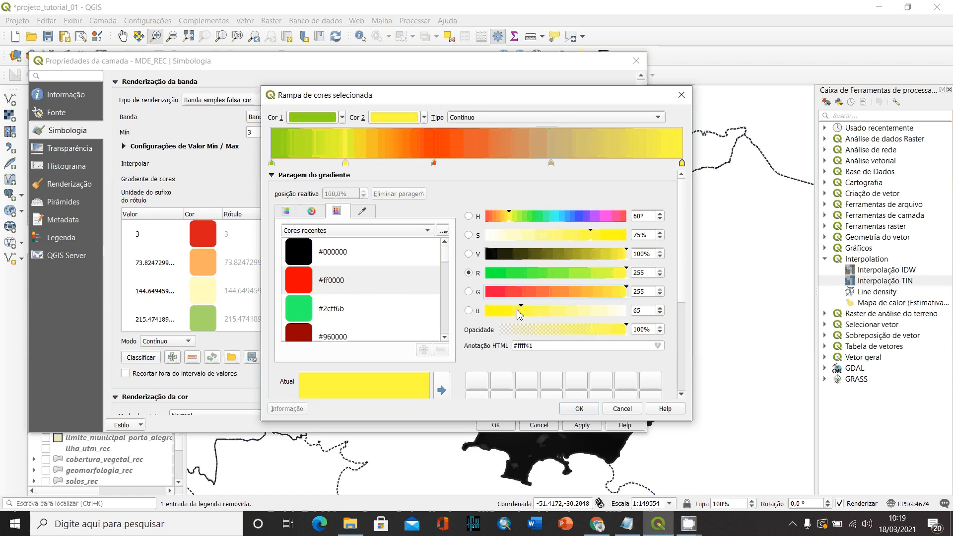
pyautogui.moveTo(518, 312); pyautogui.dragTo(644, 308)
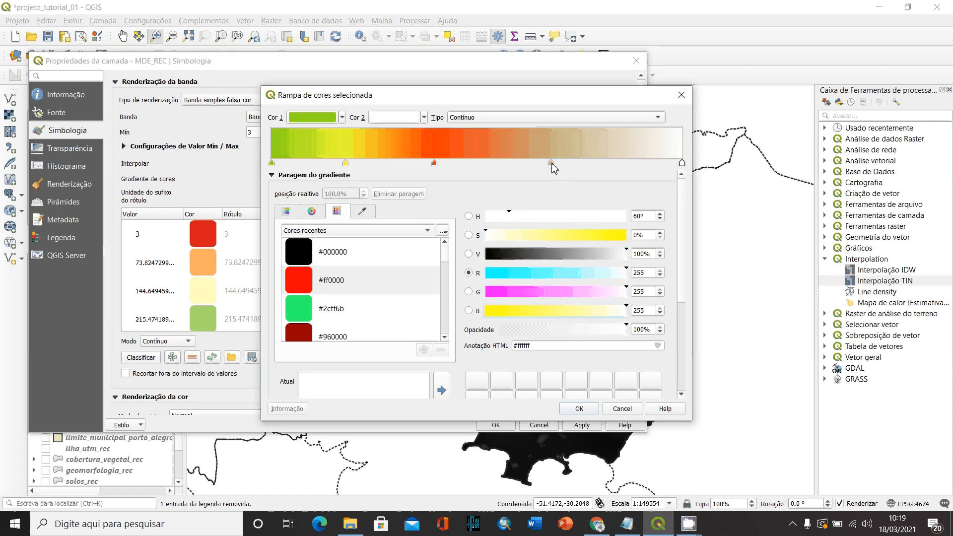
pyautogui.moveTo(553, 166); pyautogui.dragTo(618, 164)
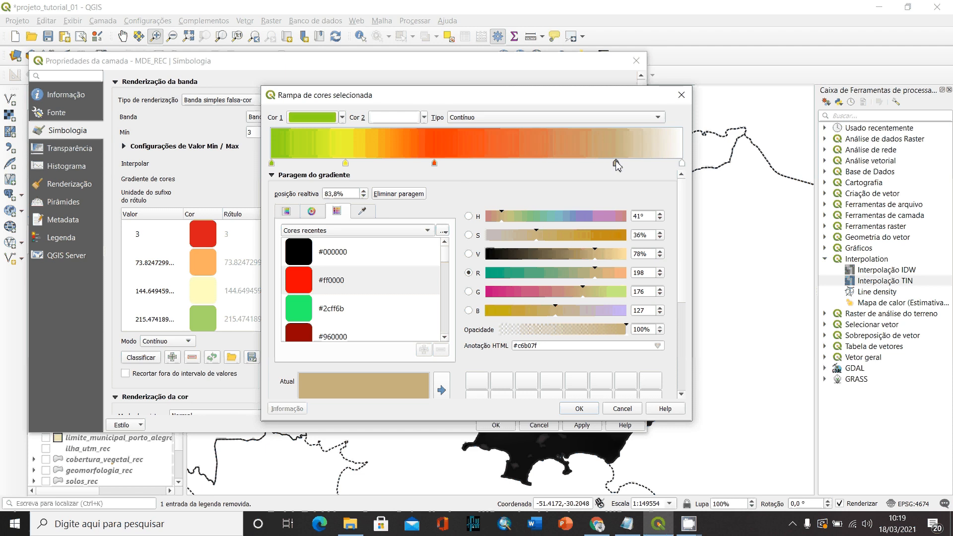
# - Add a gradient stop at 64.3%, darken it to brown #8b4a2b, and accept the edited colour ramp
pyautogui.doubleClick(536, 162)
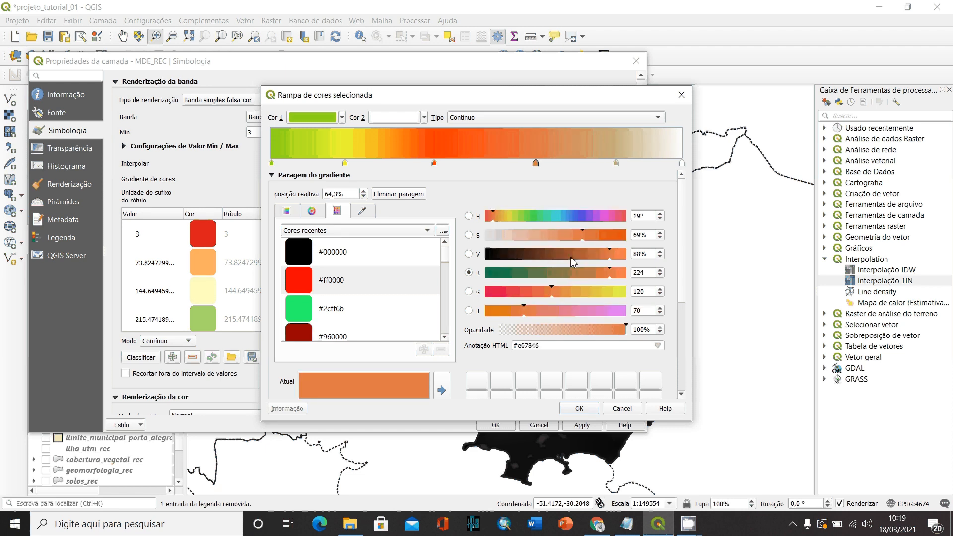
pyautogui.moveTo(574, 258); pyautogui.dragTo(563, 260)
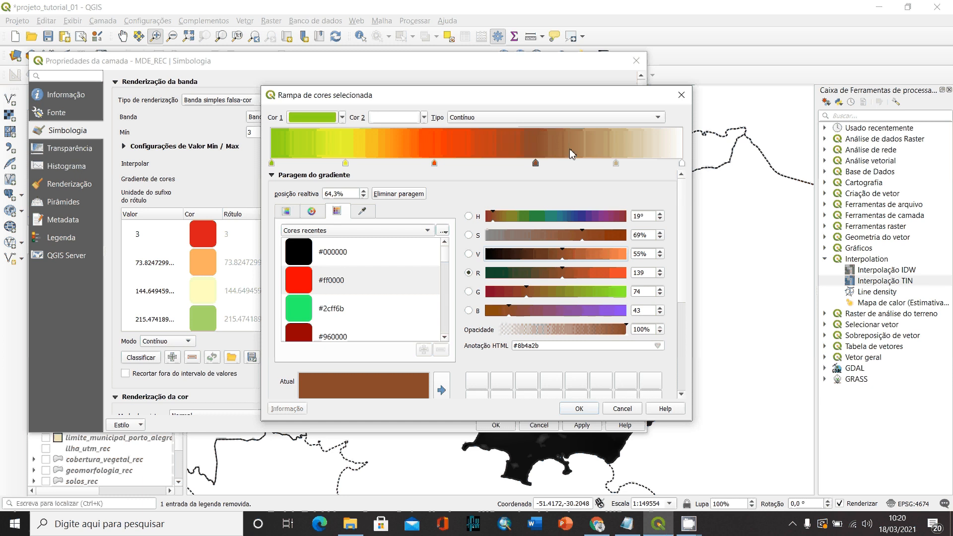
pyautogui.click(580, 409)
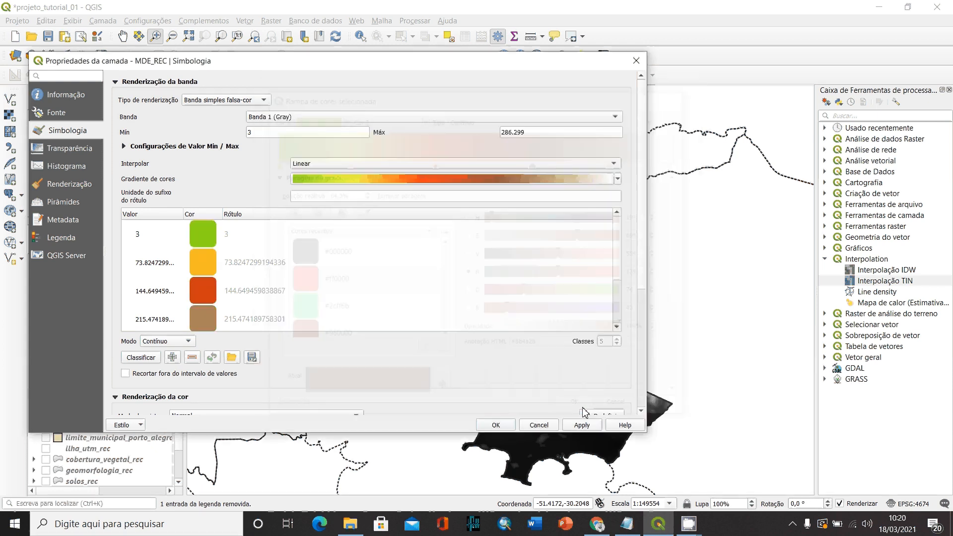
pyautogui.click(500, 180)
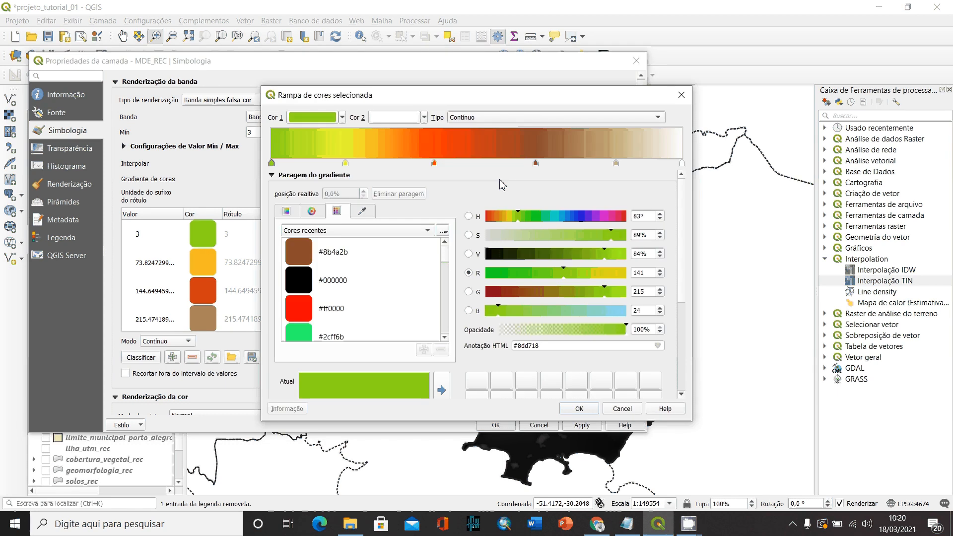
pyautogui.click(580, 409)
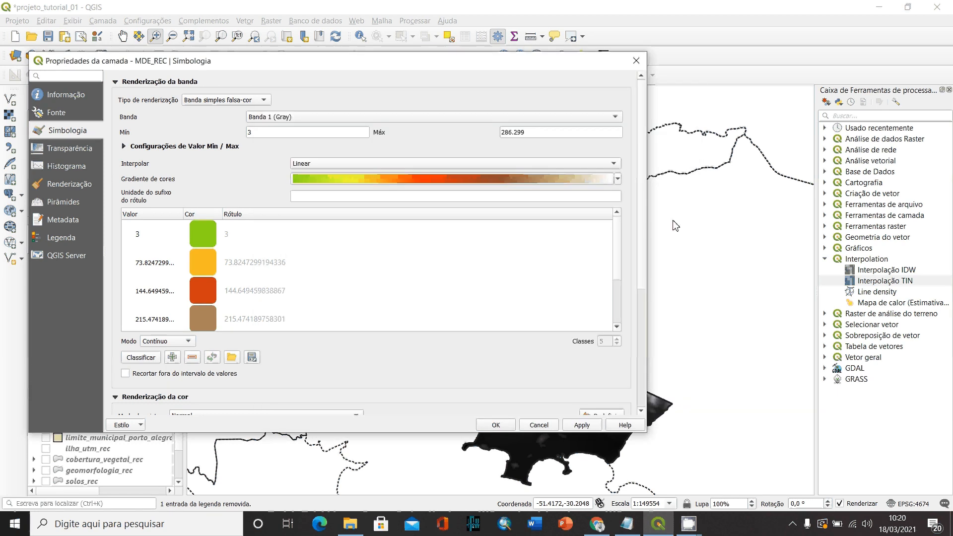
pyautogui.click(618, 179)
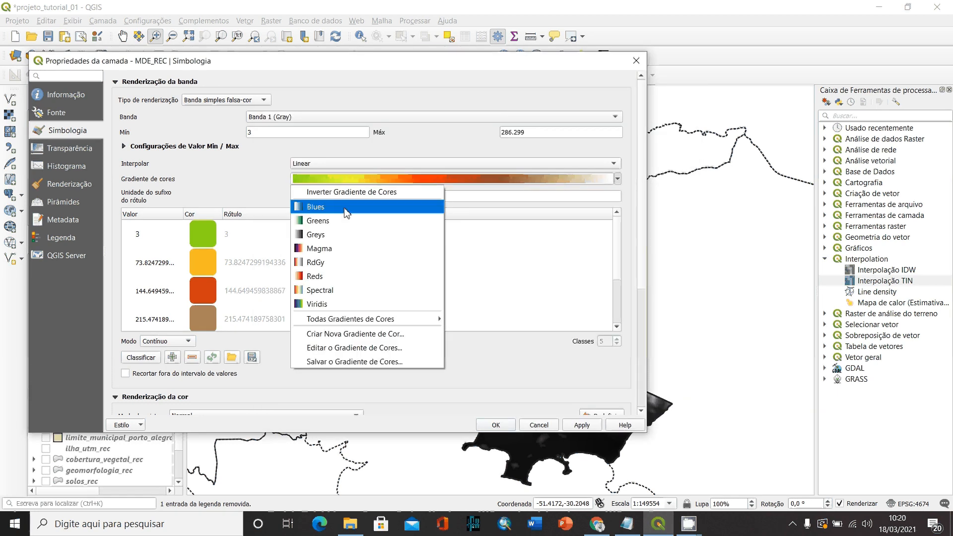
pyautogui.moveTo(397, 319)
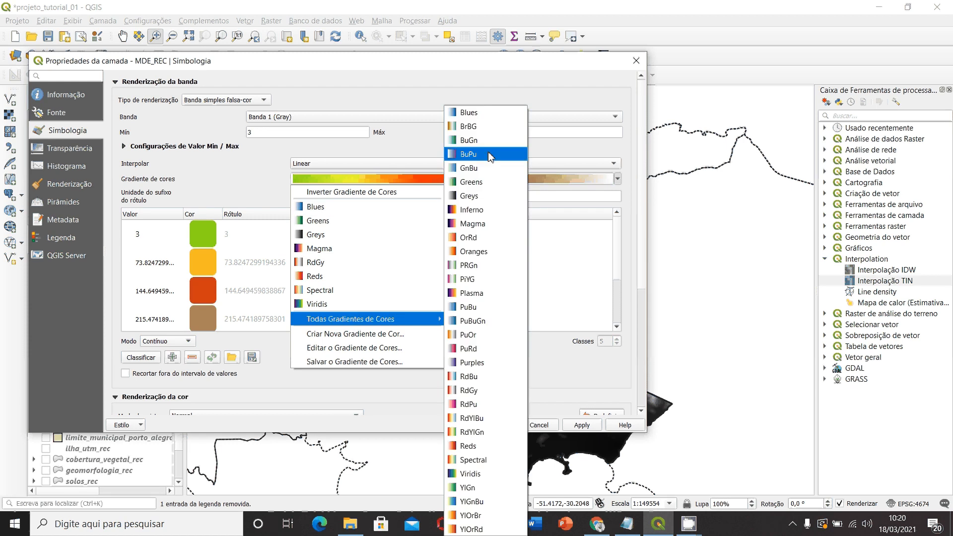
pyautogui.press('Escape')
pyautogui.press('Escape')
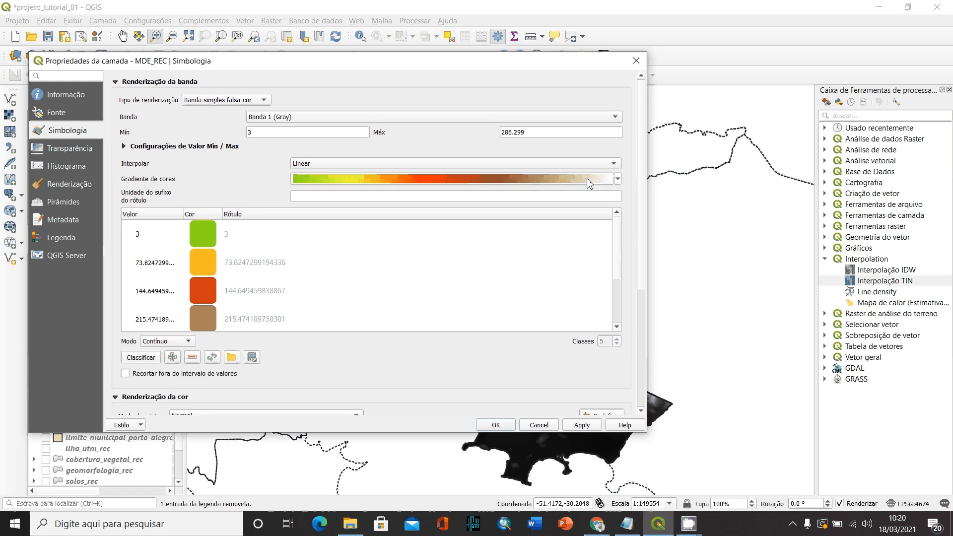
# - Classify MDE_REC by equal interval (Intervalo igual) into 10 classes and apply the symbology to the layer
pyautogui.click(180, 344)
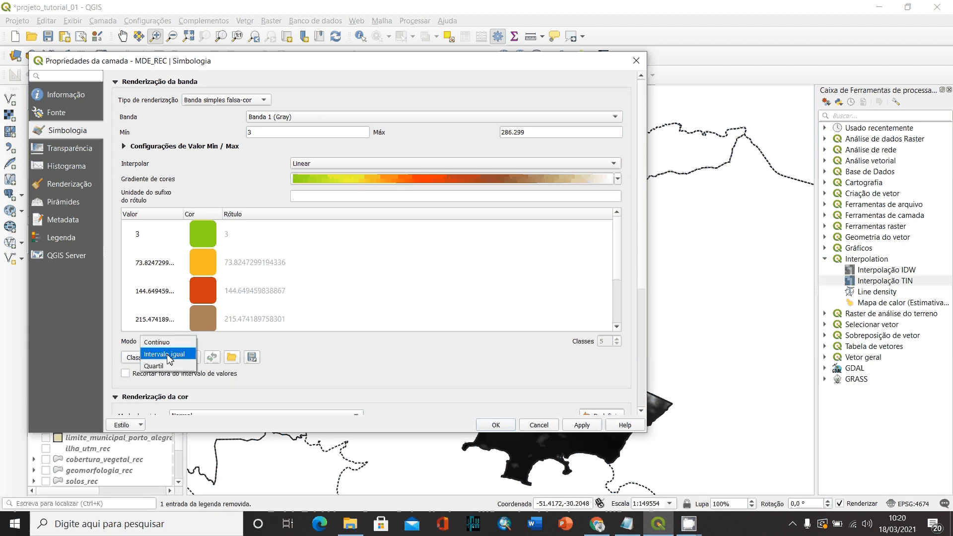
pyautogui.click(165, 354)
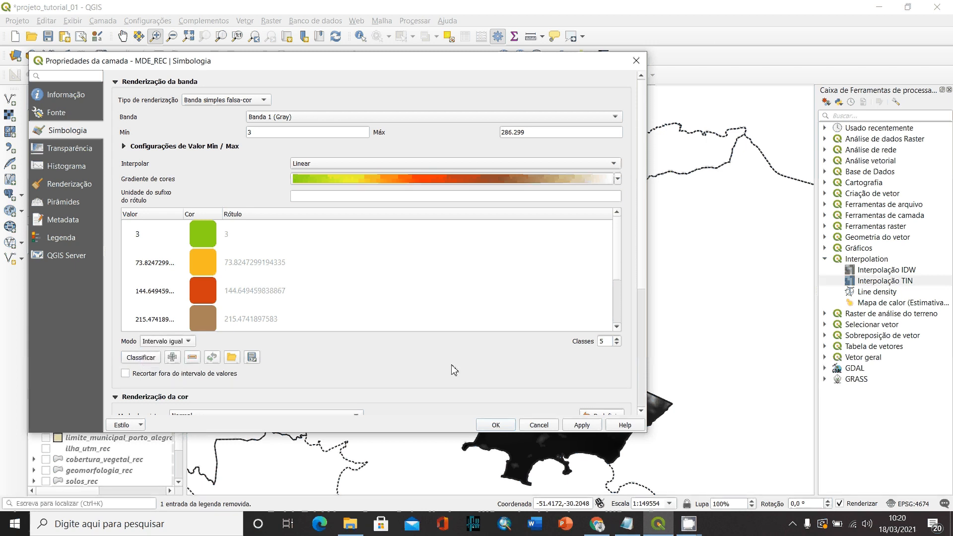
pyautogui.click(617, 339)
pyautogui.click(617, 339)
pyautogui.click(617, 339)
pyautogui.click(617, 339)
pyautogui.click(617, 339)
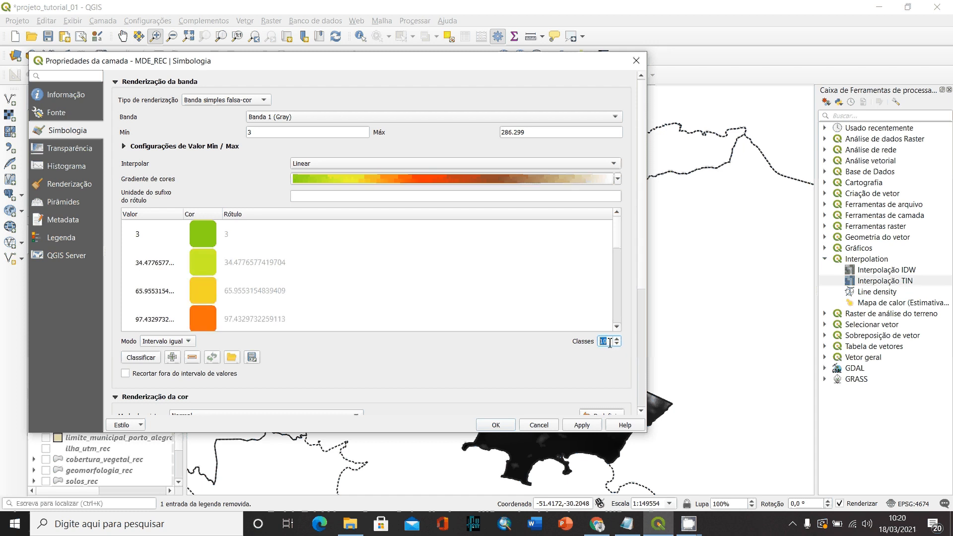
pyautogui.click(610, 343)
pyautogui.click(498, 425)
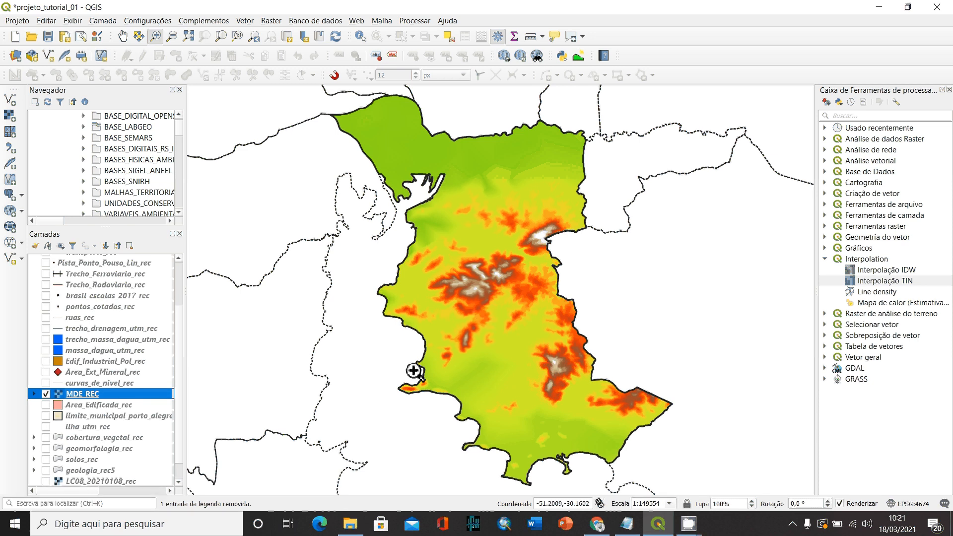
# - Turn on the curvas_de_nivel_rec contour layer and compare its lines with the MDE_REC elevation colours around the central hills
pyautogui.click(46, 384)
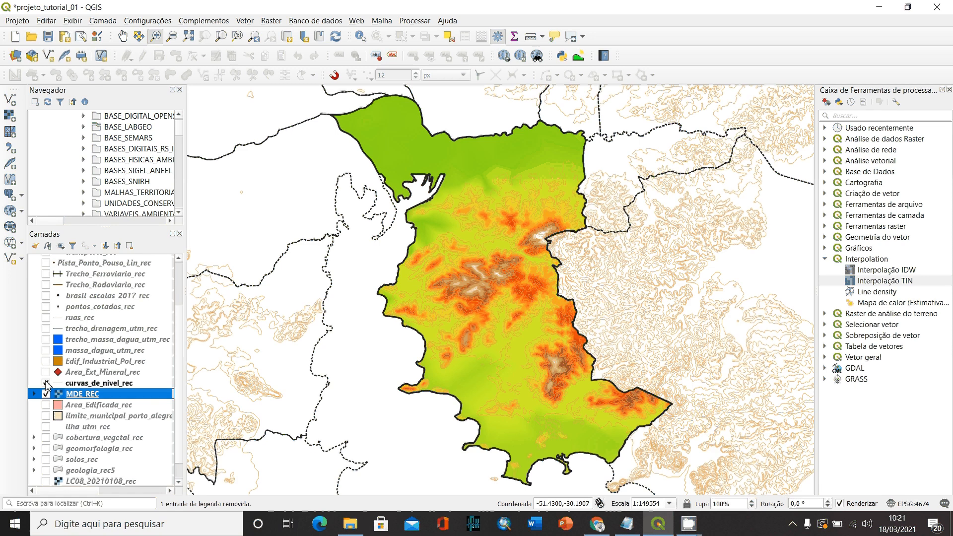
pyautogui.moveTo(475, 333); pyautogui.dragTo(420, 300)
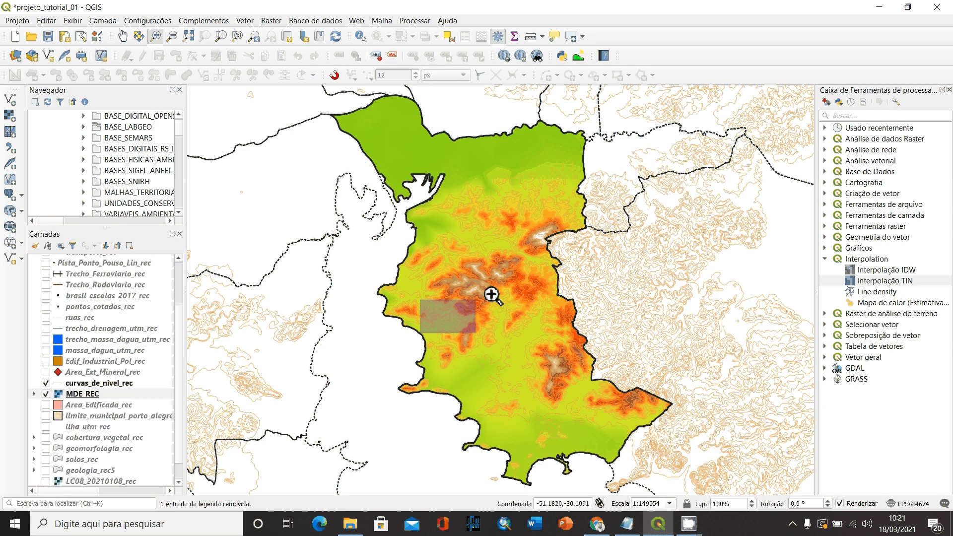
pyautogui.moveTo(491, 294); pyautogui.dragTo(578, 205)
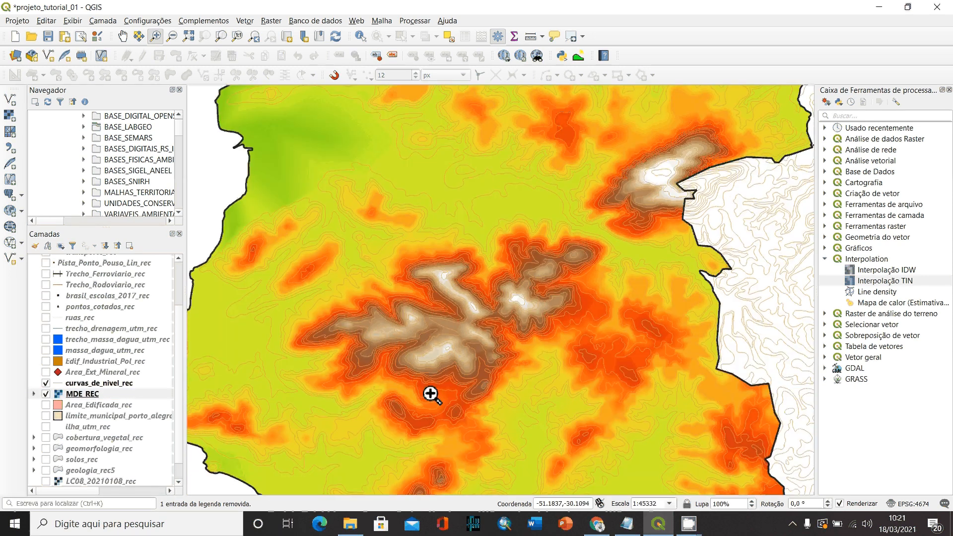
pyautogui.moveTo(302, 444); pyautogui.dragTo(725, 124)
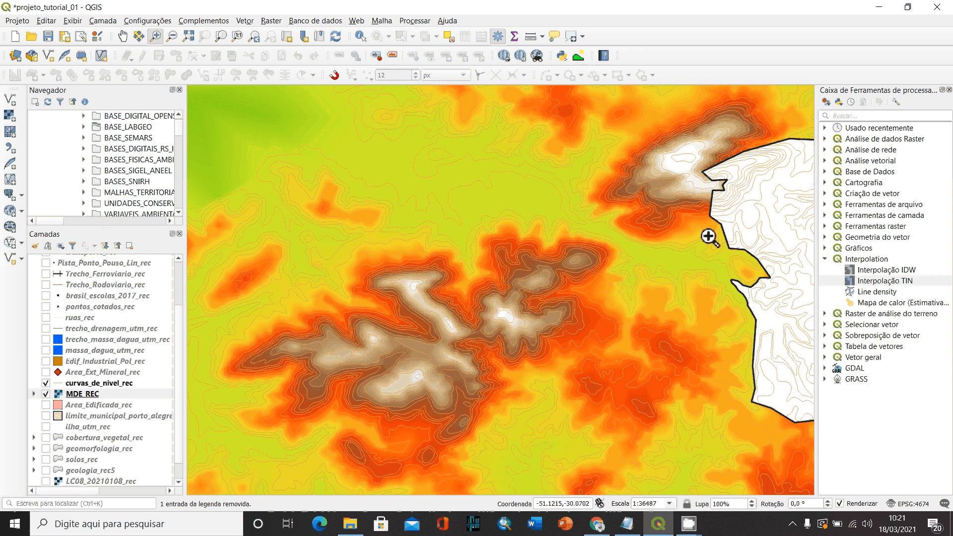
pyautogui.rightClick(116, 397)
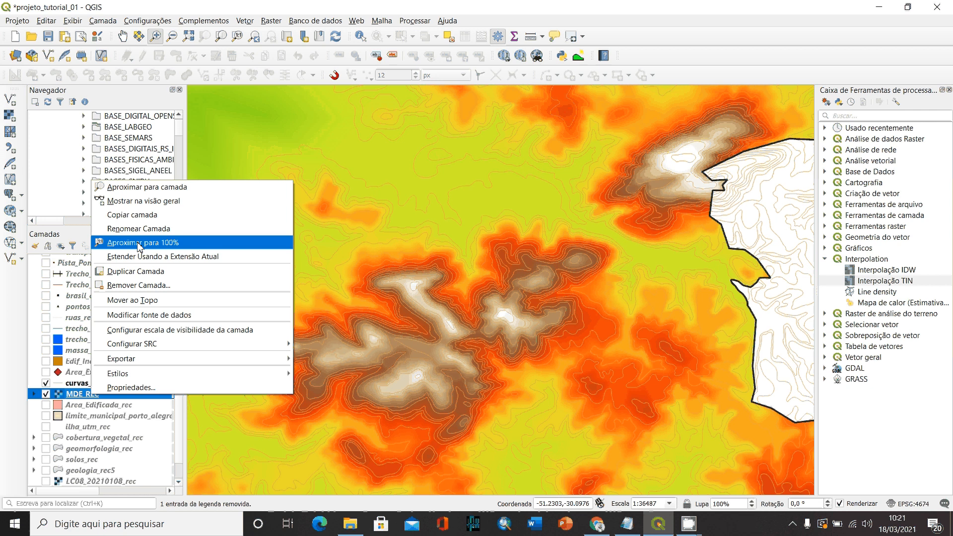
pyautogui.click(140, 244)
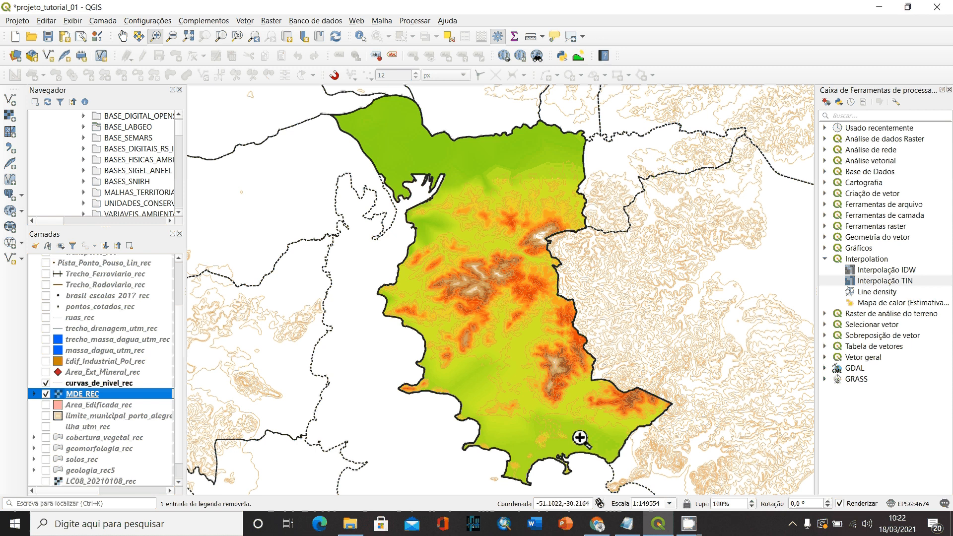
pyautogui.click(689, 523)
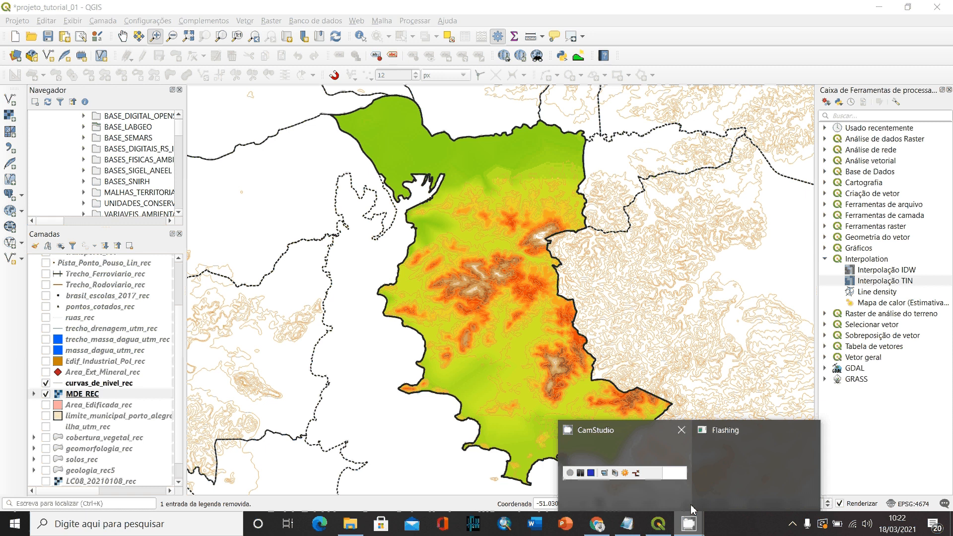